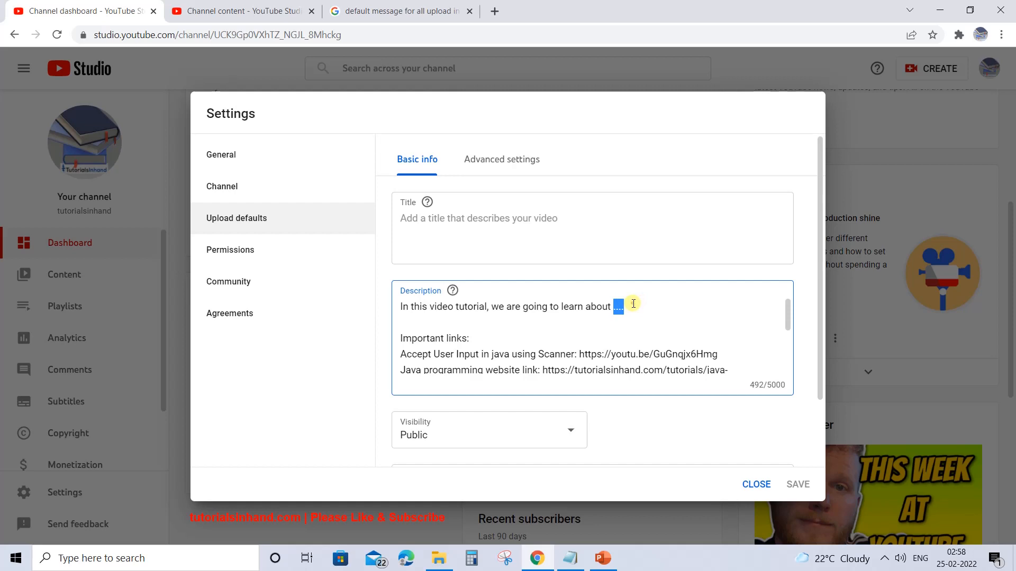
- Examine the default description text in the upload defaults: the opening line, the important links and the closing thanks
{"action": "left_click", "coordinate": [632, 304]}
{"action": "left_click_drag", "start_coordinate": [614, 308], "coordinate": [636, 308]}
{"action": "scroll", "coordinate": [782, 313], "scroll_direction": "down", "scroll_amount": 1}
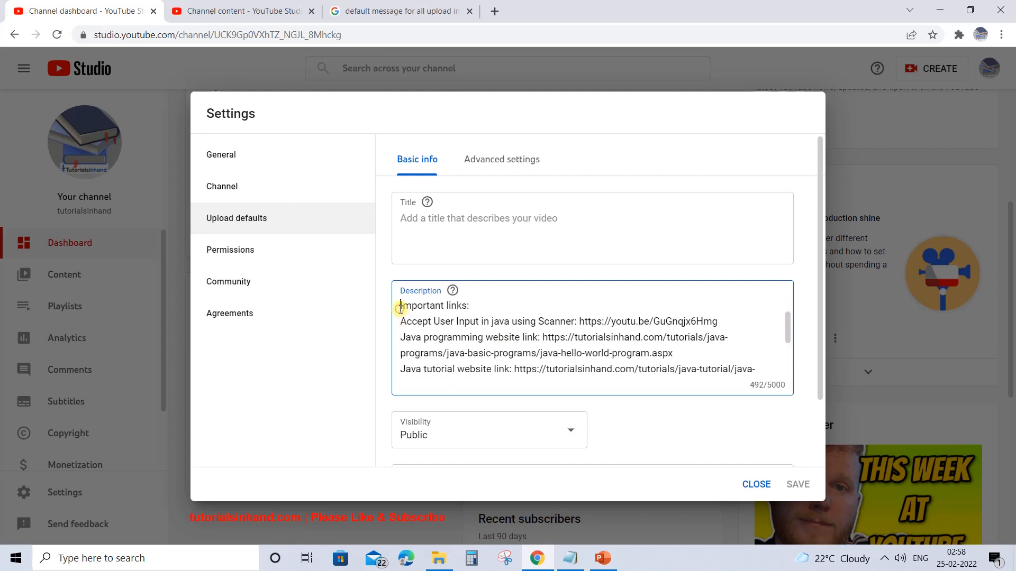
{"action": "left_click_drag", "start_coordinate": [401, 308], "coordinate": [483, 368]}
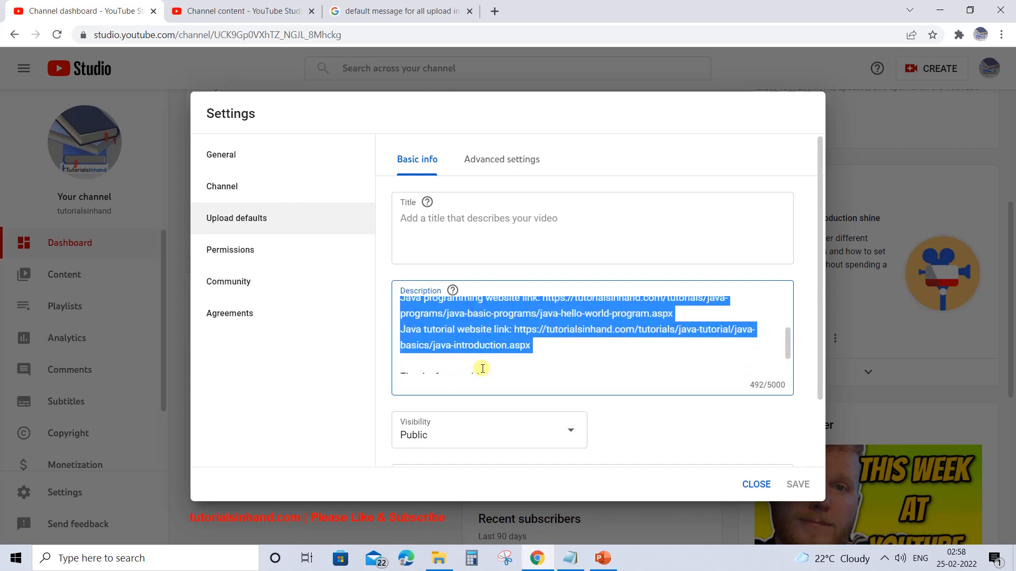
{"action": "left_click", "coordinate": [482, 369]}
{"action": "scroll", "coordinate": [482, 365], "scroll_direction": "down", "scroll_amount": 1}
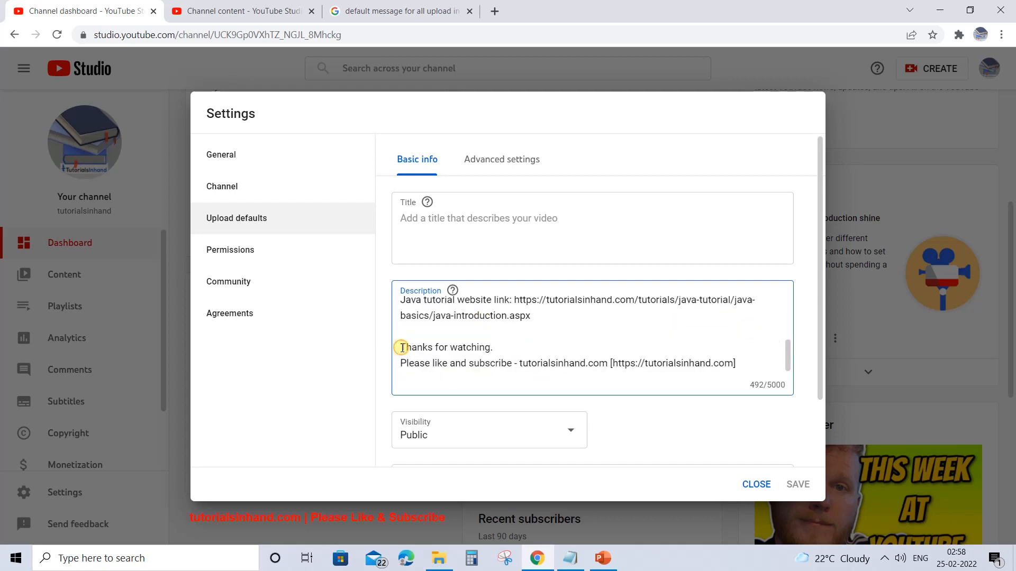
{"action": "left_click_drag", "start_coordinate": [402, 348], "coordinate": [684, 344]}
{"action": "left_click", "coordinate": [722, 363]}
{"action": "left_click_drag", "start_coordinate": [736, 363], "coordinate": [401, 345]}
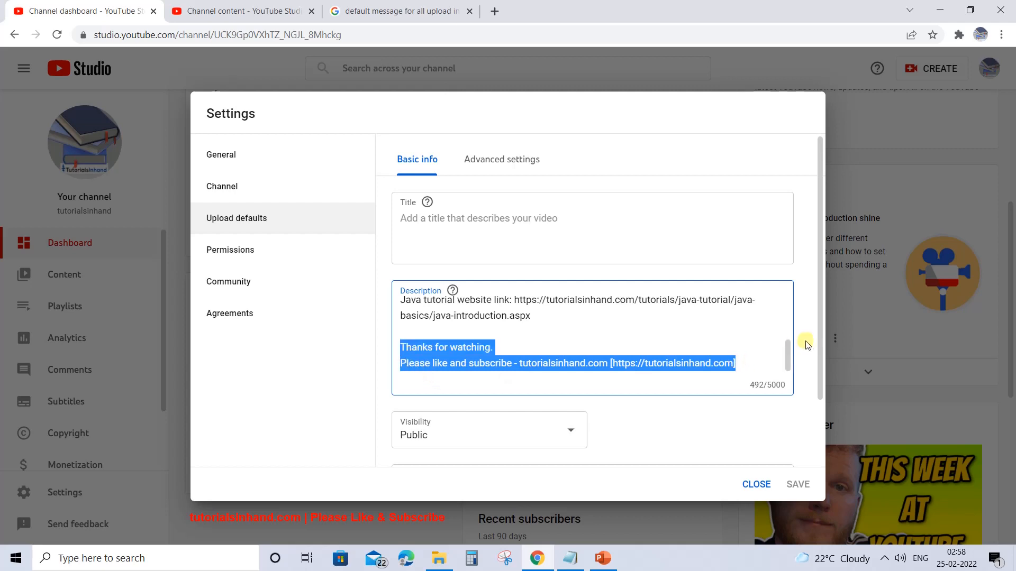
{"action": "left_click", "coordinate": [818, 341]}
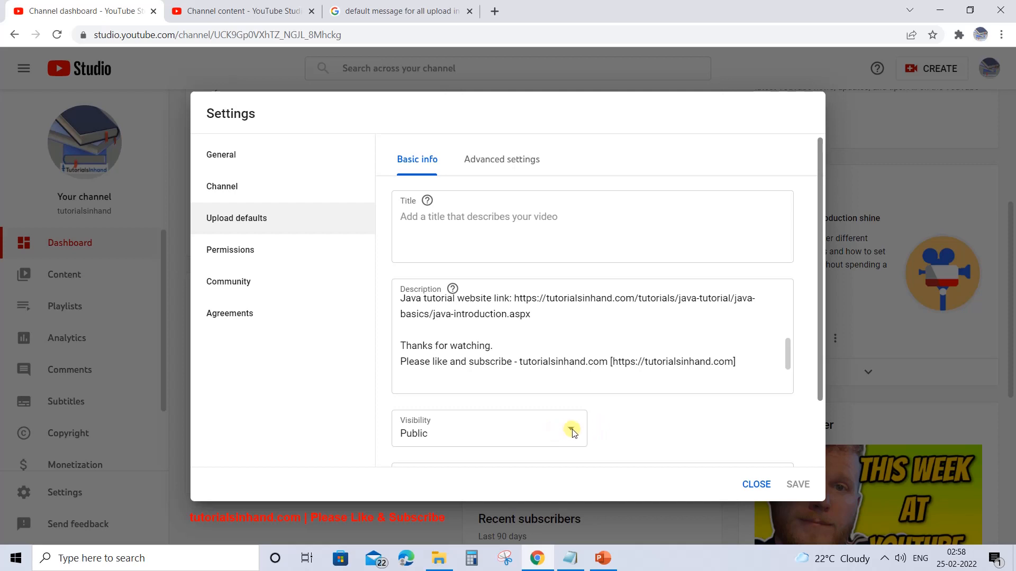
- Choose Public as the default visibility for uploaded videos
{"action": "scroll", "coordinate": [571, 429], "scroll_direction": "down", "scroll_amount": 1}
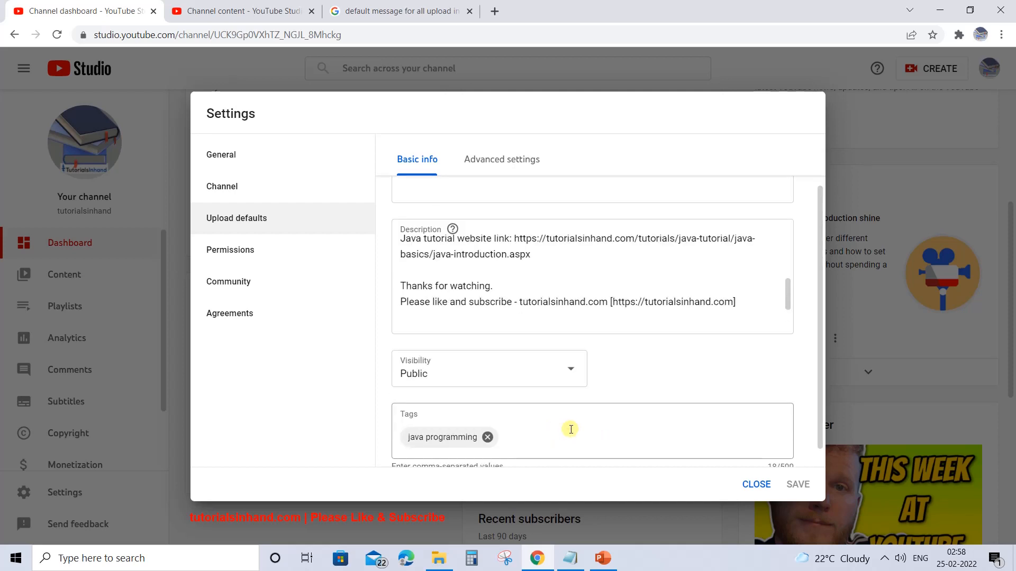
{"action": "scroll", "coordinate": [816, 363], "scroll_direction": "down", "scroll_amount": 1}
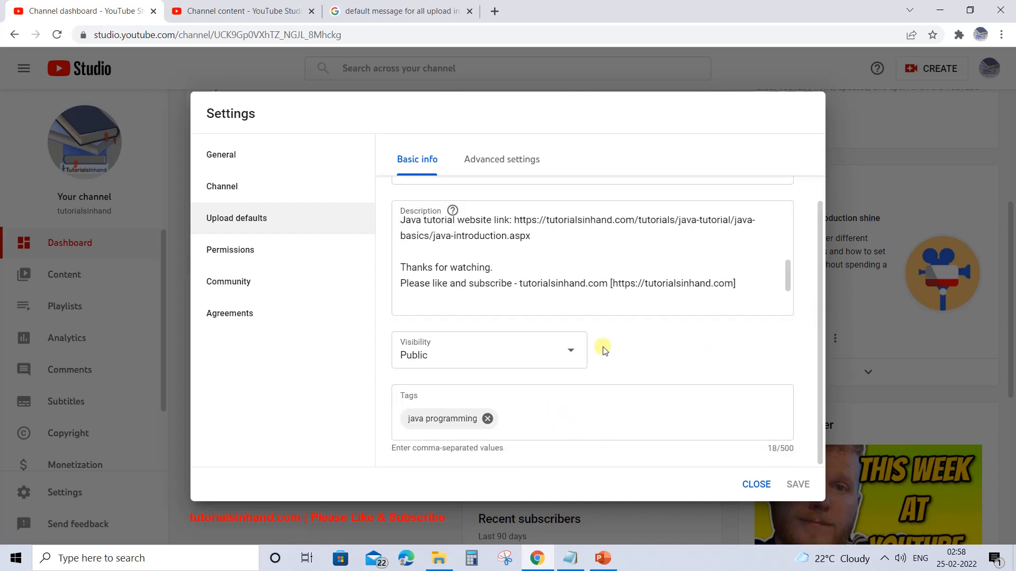
{"action": "left_click", "coordinate": [569, 350]}
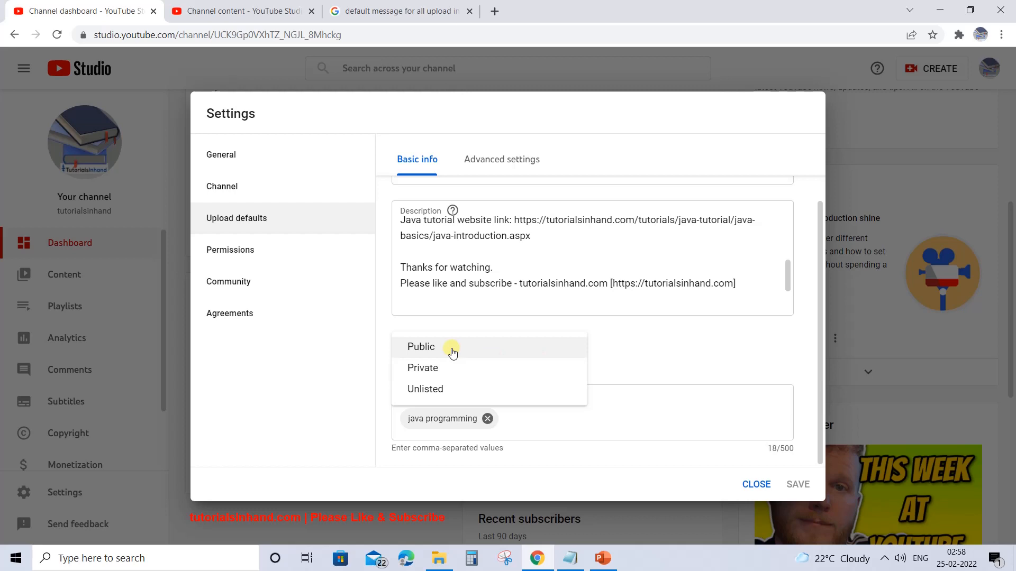
{"action": "left_click", "coordinate": [423, 349]}
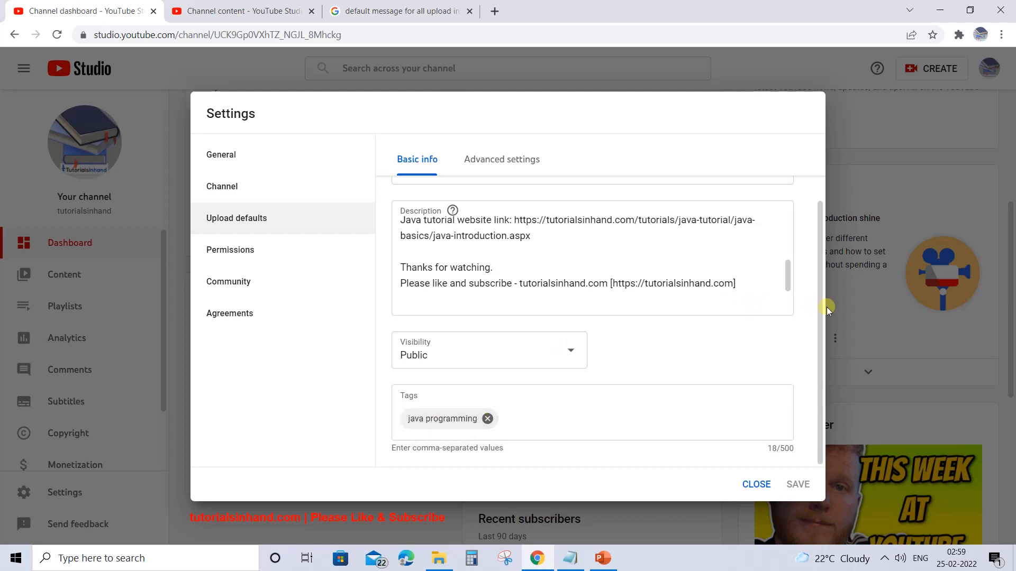
- Examine the advanced upload defaults, including the available categories, the caption certification choices, the languages and the comment settings
{"action": "left_click_drag", "start_coordinate": [819, 310], "coordinate": [815, 172]}
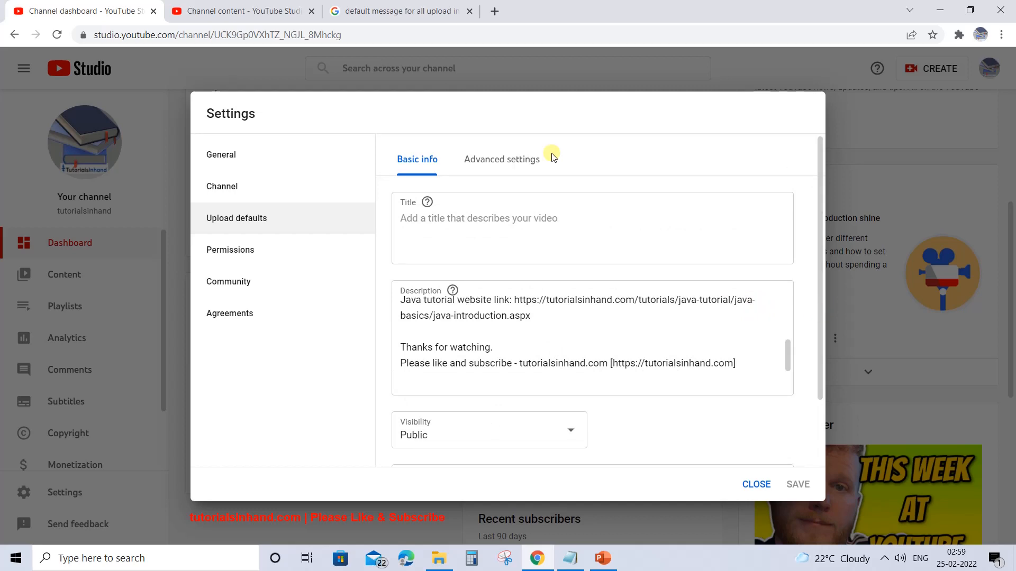
{"action": "left_click", "coordinate": [514, 159]}
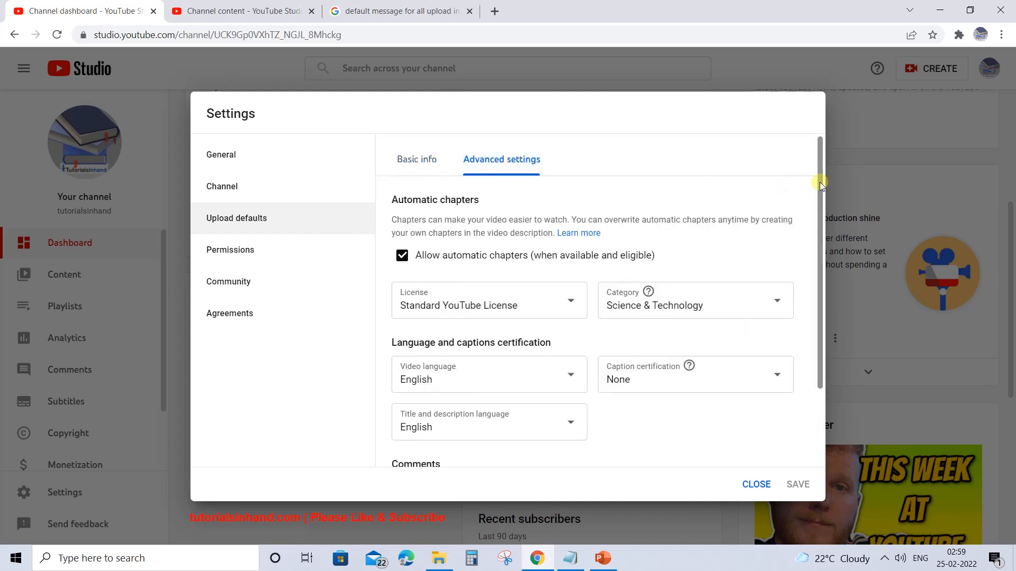
{"action": "left_click_drag", "start_coordinate": [820, 182], "coordinate": [820, 210]}
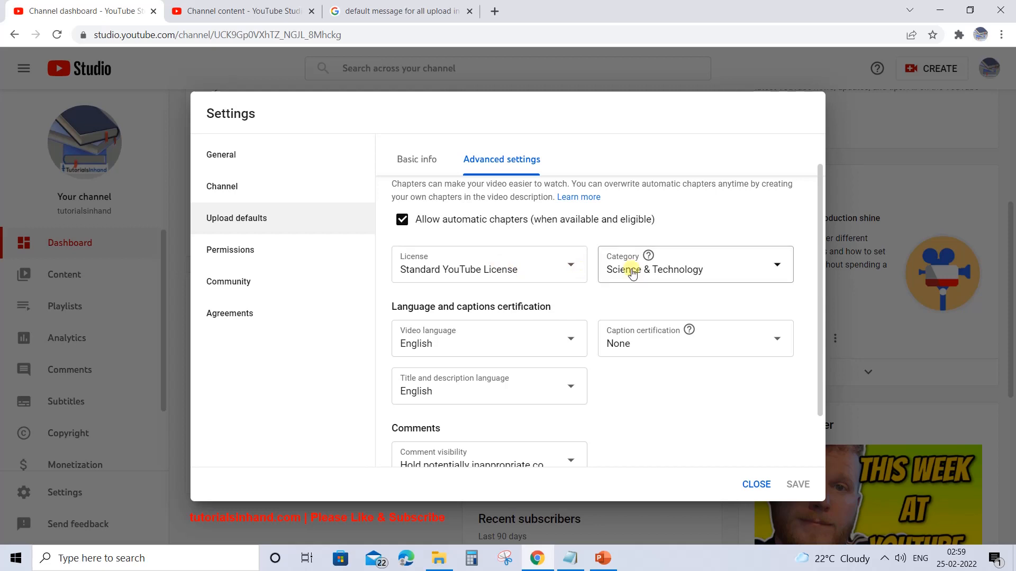
{"action": "left_click", "coordinate": [776, 267]}
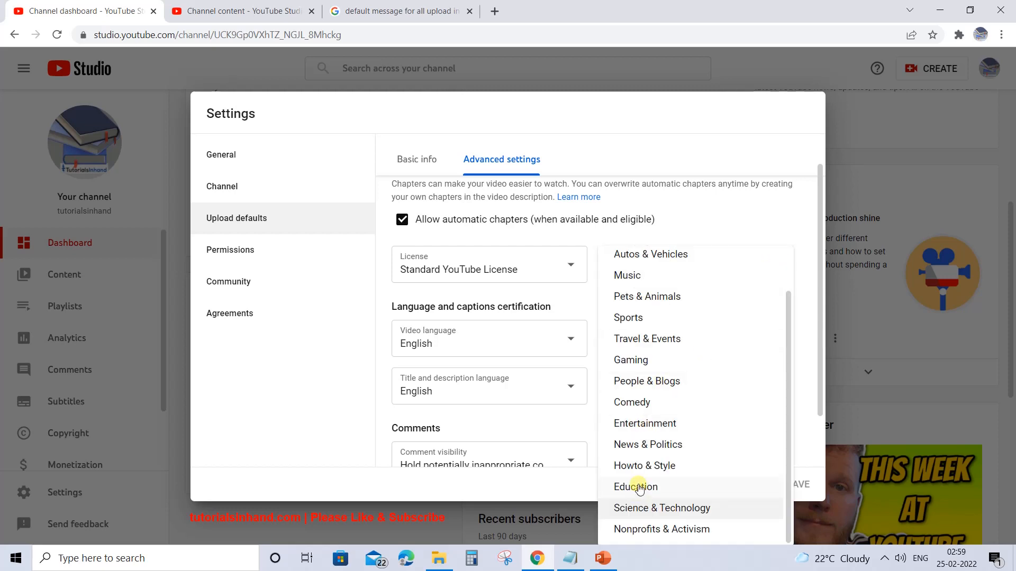
{"action": "left_click", "coordinate": [665, 214]}
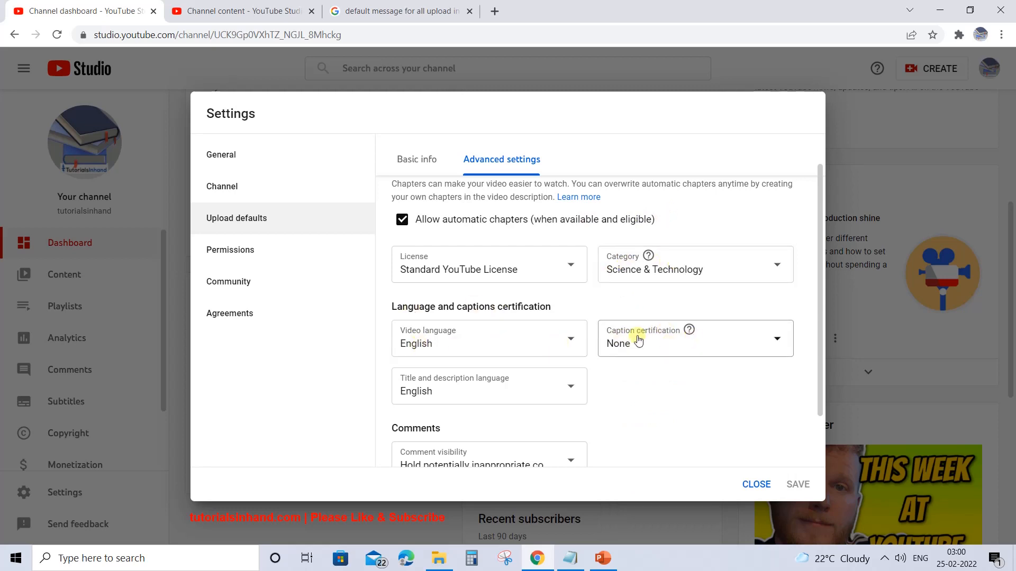
{"action": "left_click", "coordinate": [658, 344]}
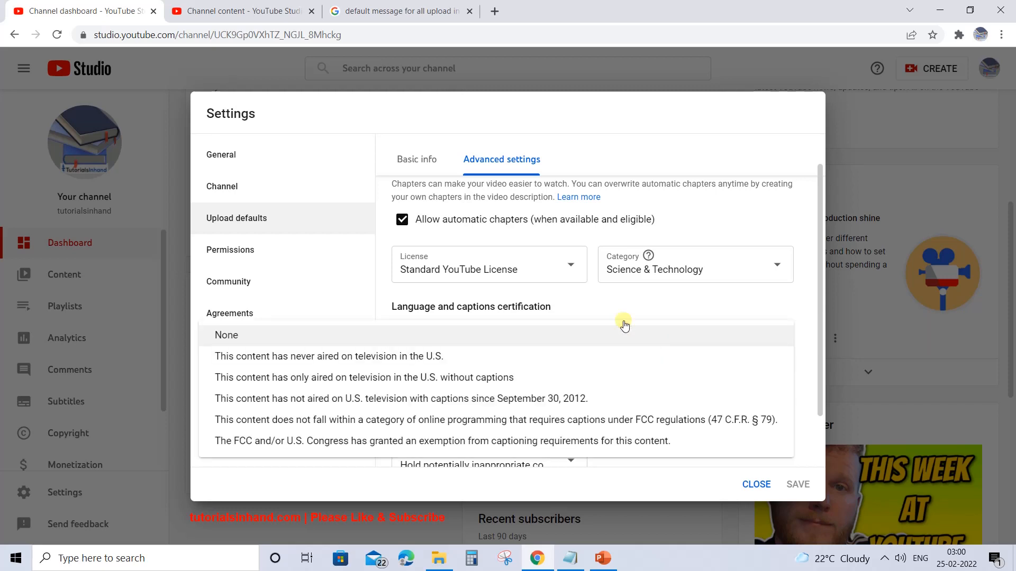
{"action": "left_click", "coordinate": [605, 309]}
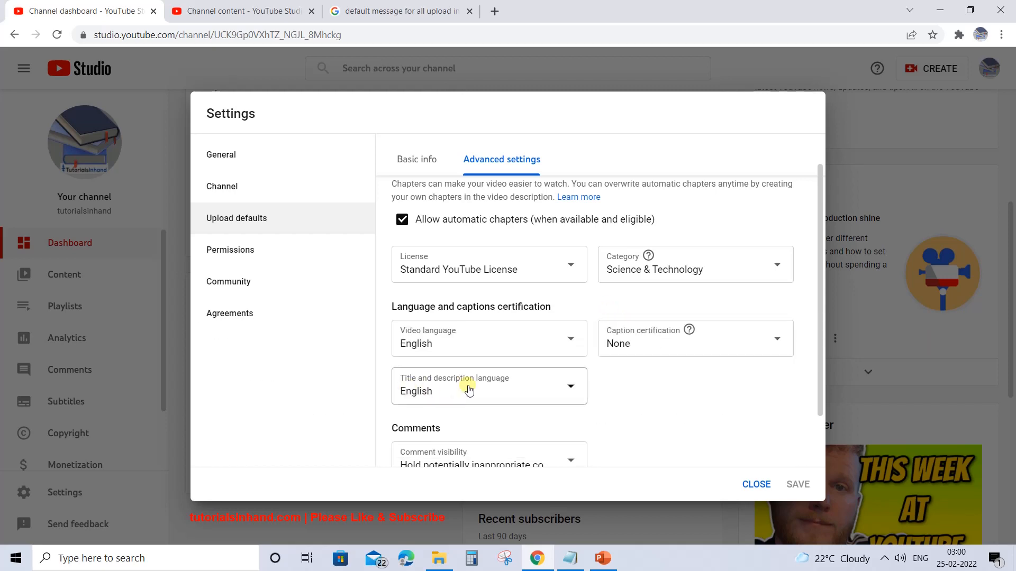
{"action": "left_click_drag", "start_coordinate": [820, 355], "coordinate": [820, 410]}
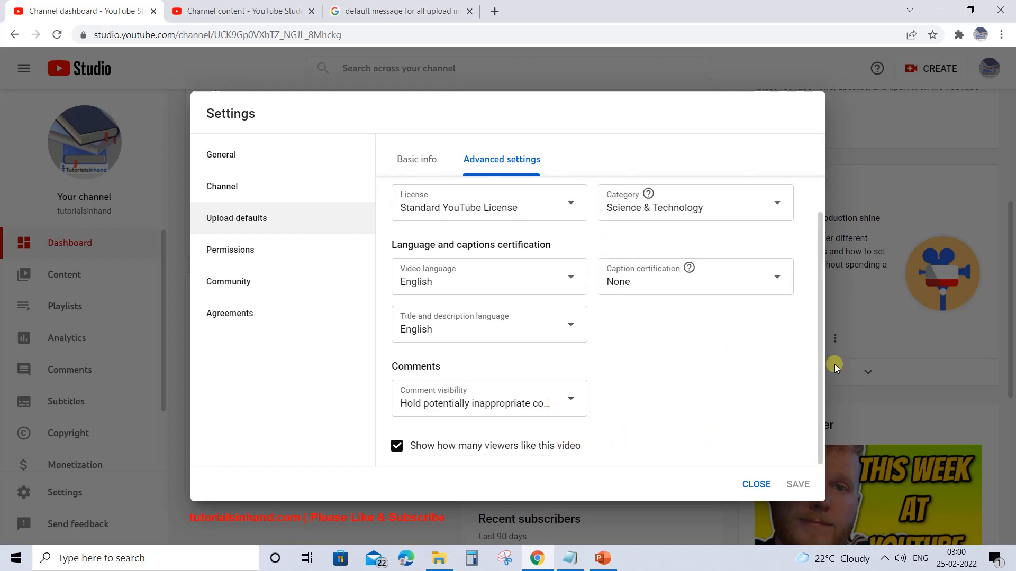
- Set the default category for uploaded videos to Education
{"action": "left_click_drag", "start_coordinate": [819, 363], "coordinate": [809, 185]}
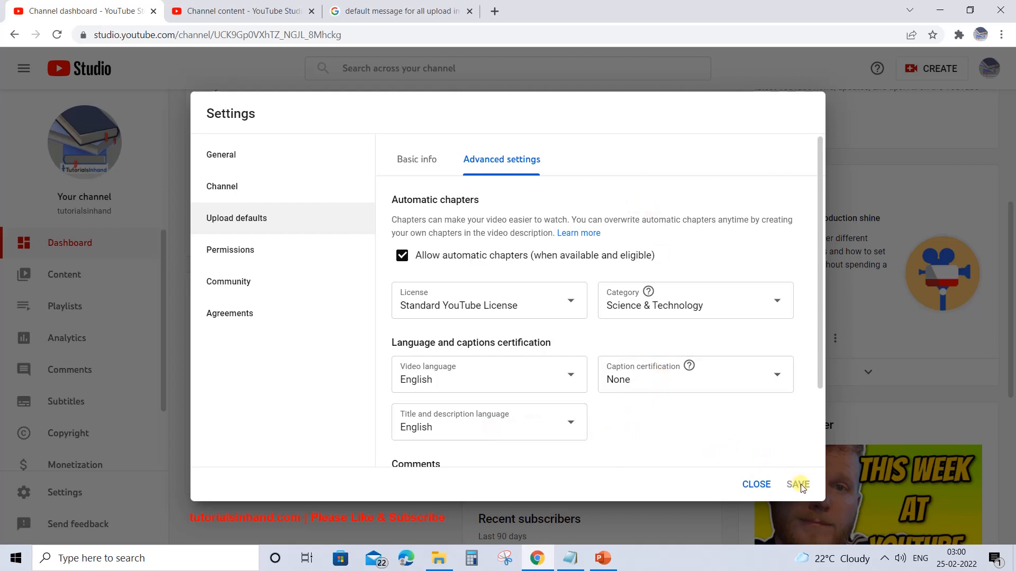
{"action": "left_click", "coordinate": [689, 295]}
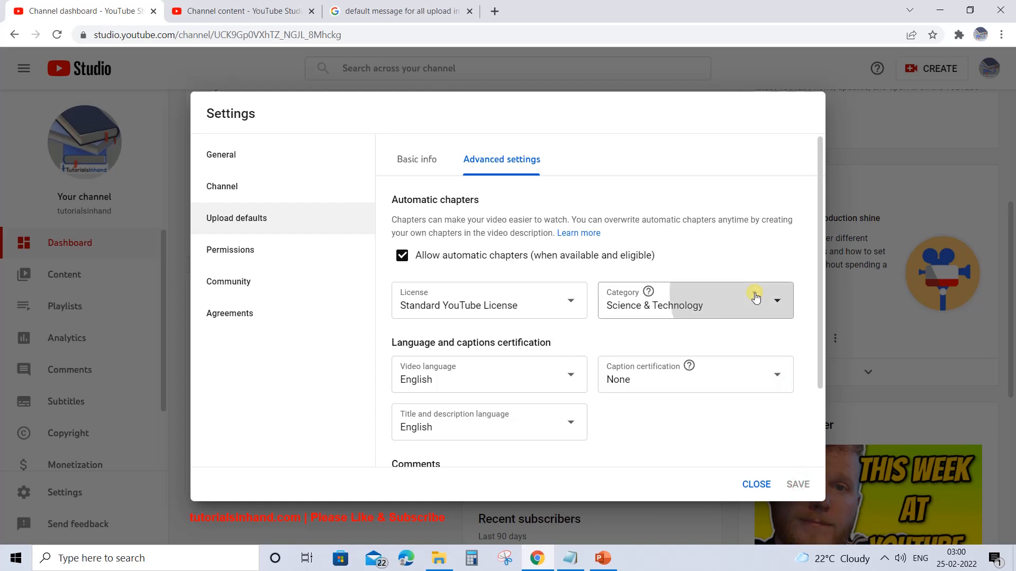
{"action": "left_click", "coordinate": [635, 261]}
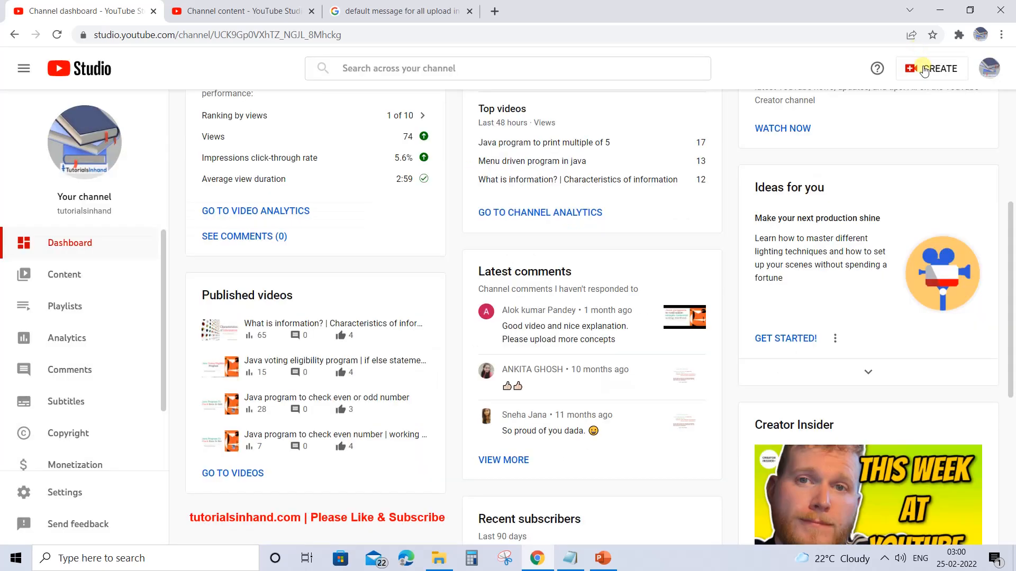
- Start a new video upload and add the test1 video file from the Video folder in File Explorer
{"action": "left_click", "coordinate": [922, 68]}
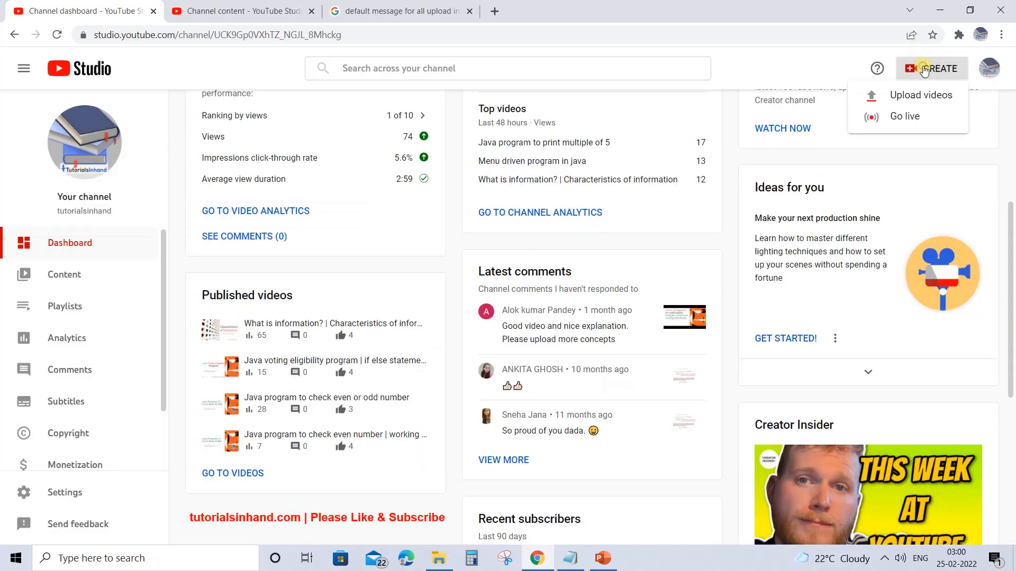
{"action": "left_click", "coordinate": [903, 98]}
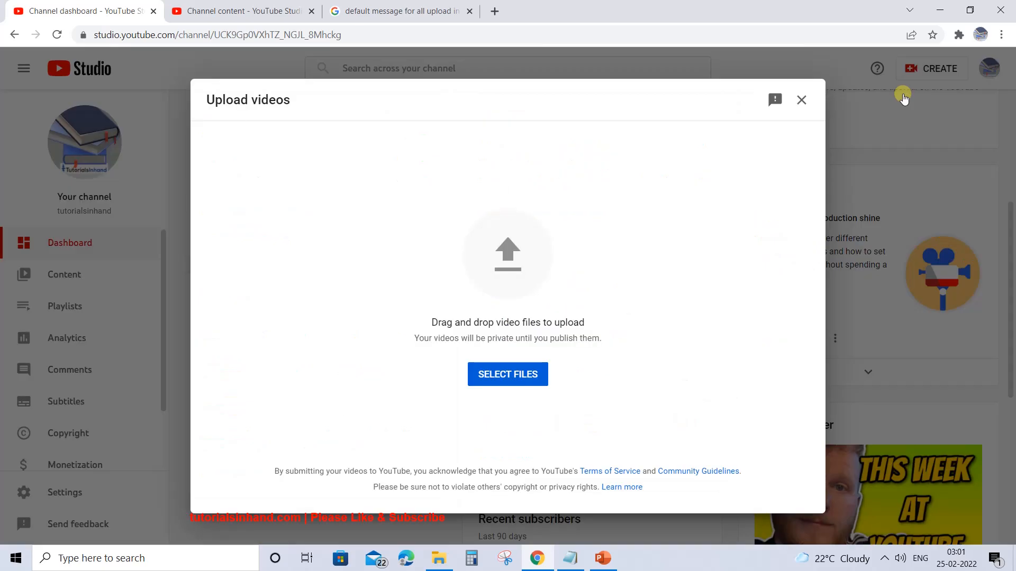
{"action": "left_click", "coordinate": [429, 567]}
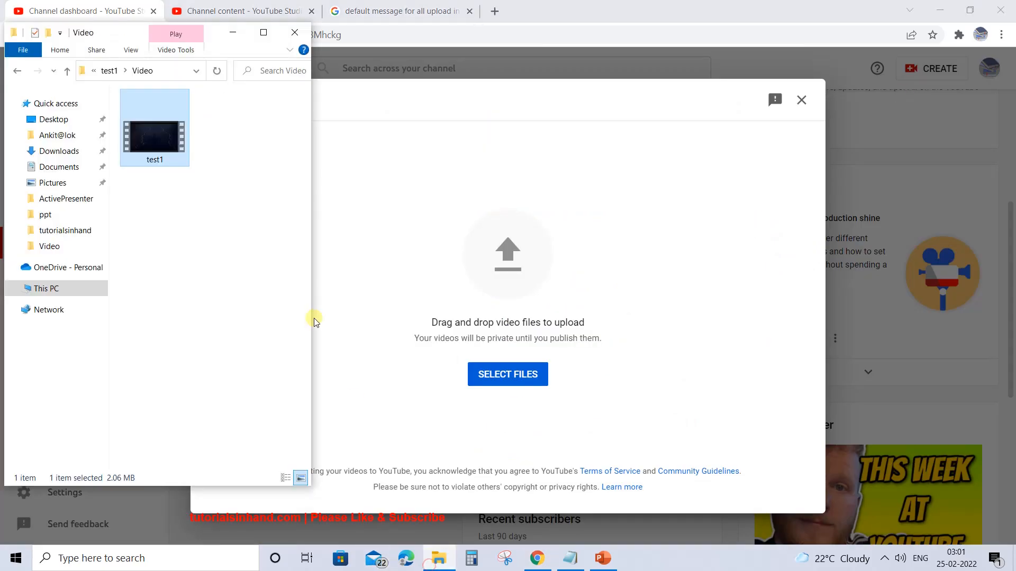
{"action": "left_click", "coordinate": [145, 134]}
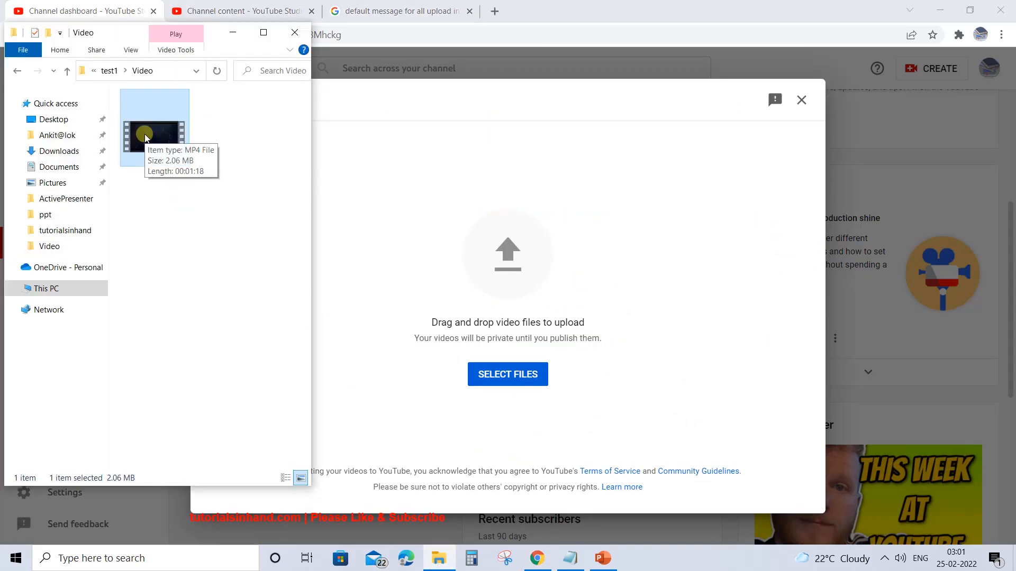
{"action": "left_click_drag", "start_coordinate": [145, 138], "coordinate": [339, 132]}
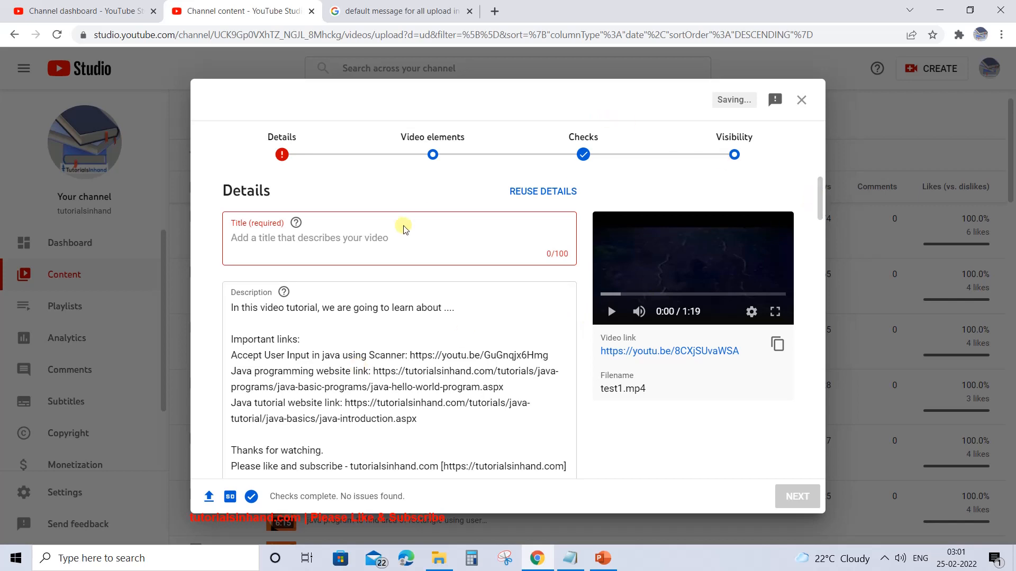
- Compare the uploaded video's title field with the title field in the channel's upload defaults, closing the empty upload dialog
{"action": "left_click", "coordinate": [232, 239]}
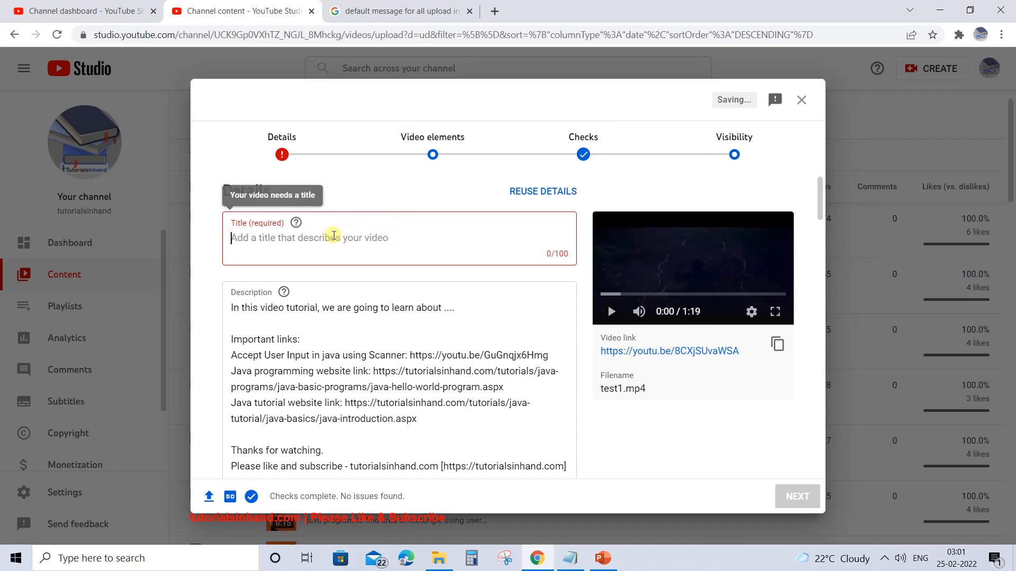
{"action": "left_click", "coordinate": [102, 5]}
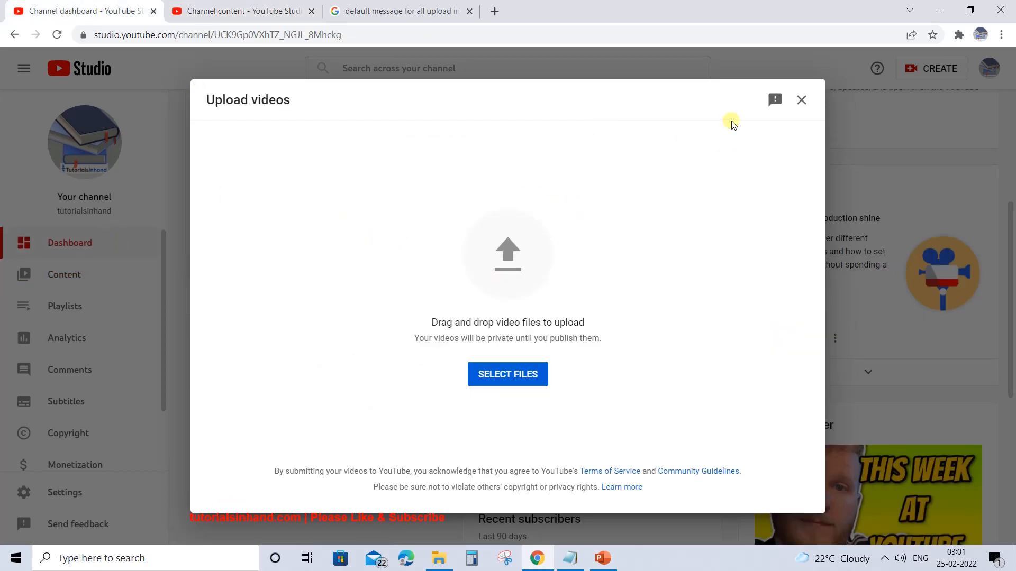
{"action": "left_click", "coordinate": [800, 100]}
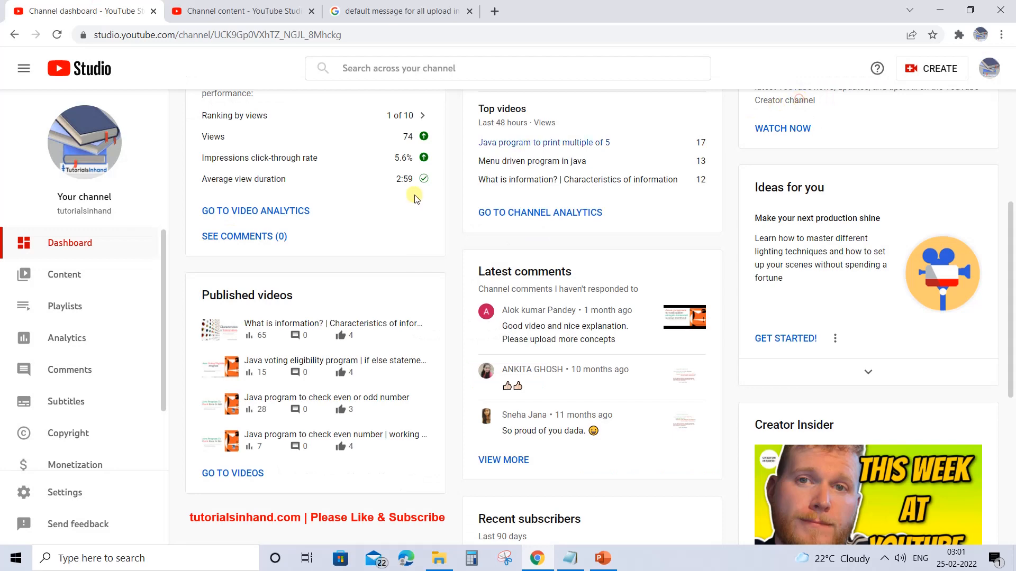
{"action": "left_click", "coordinate": [63, 493]}
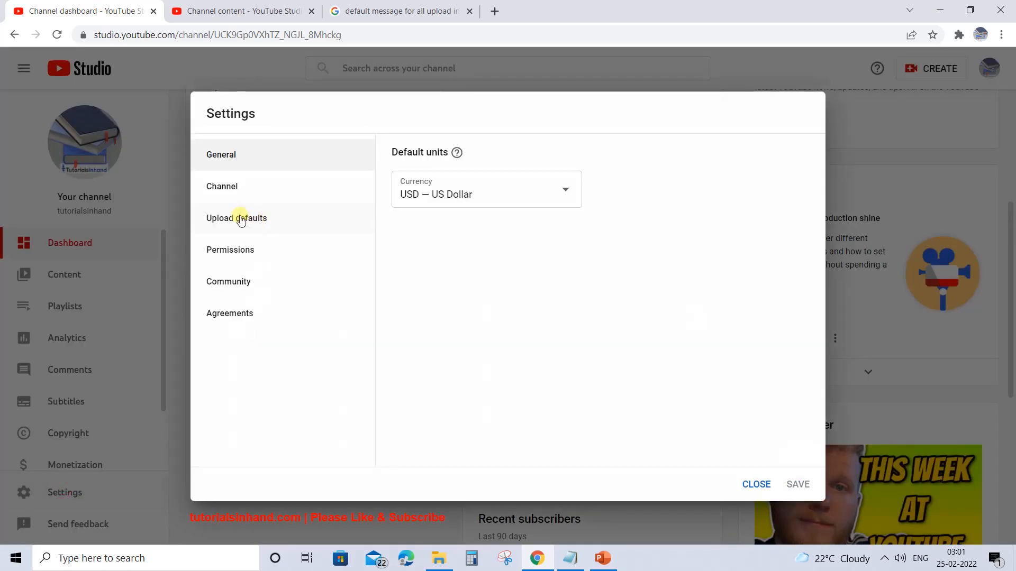
{"action": "left_click", "coordinate": [240, 219]}
{"action": "left_click", "coordinate": [425, 229]}
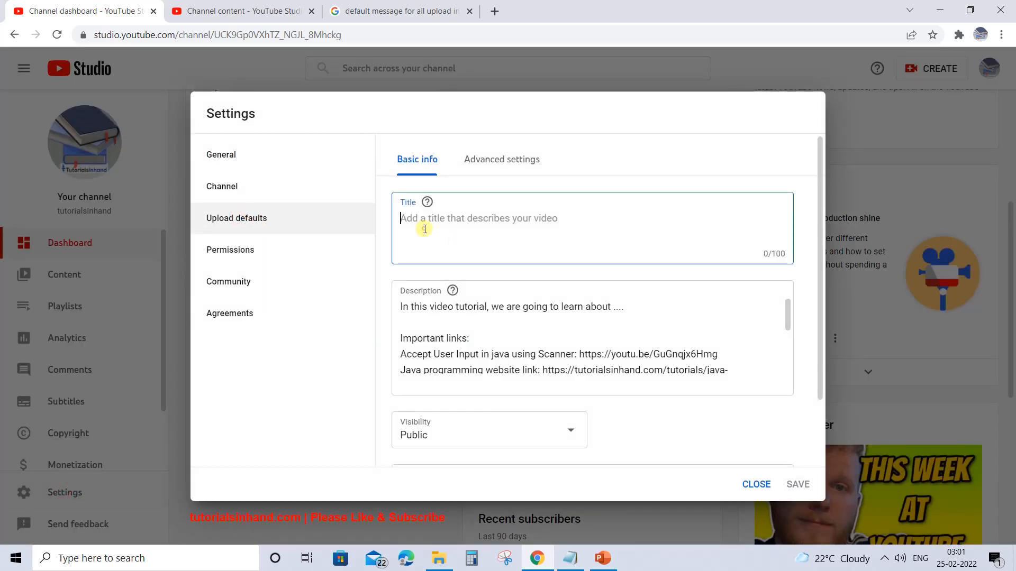
- Review the prefilled description, tags and language settings in the details of the uploaded test1 video
{"action": "left_click", "coordinate": [260, 16]}
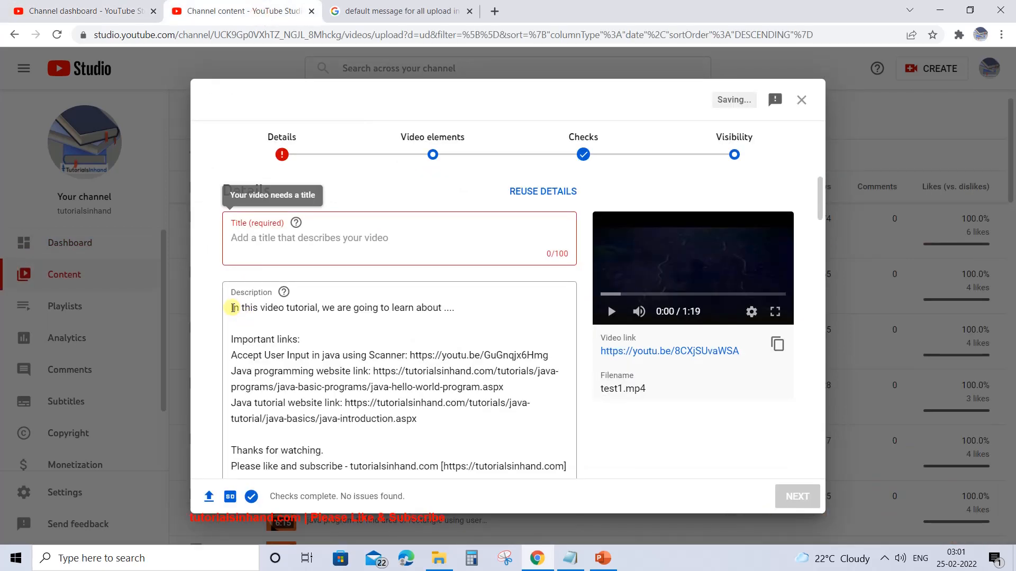
{"action": "left_click_drag", "start_coordinate": [233, 307], "coordinate": [458, 312]}
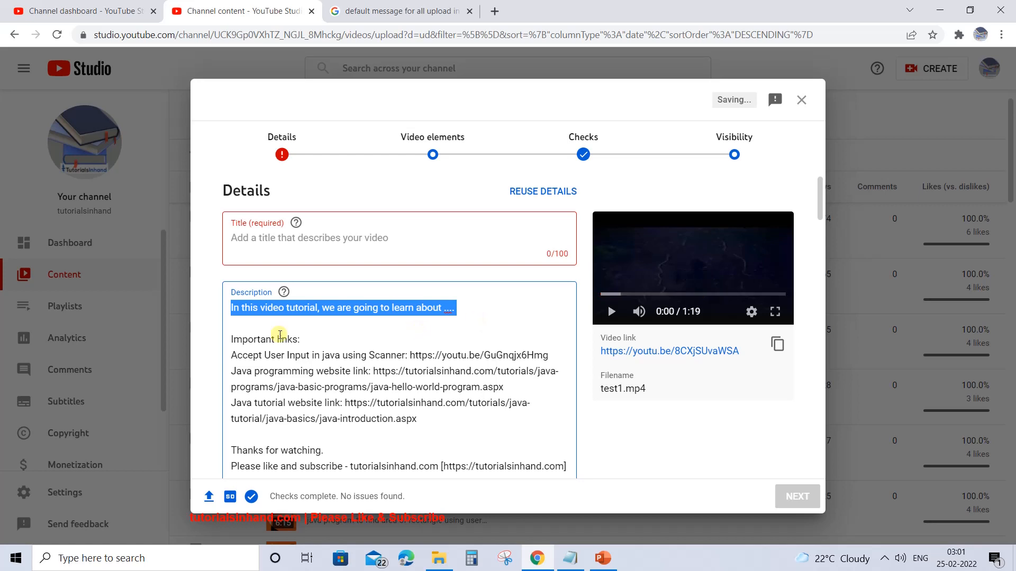
{"action": "left_click_drag", "start_coordinate": [233, 340], "coordinate": [426, 426]}
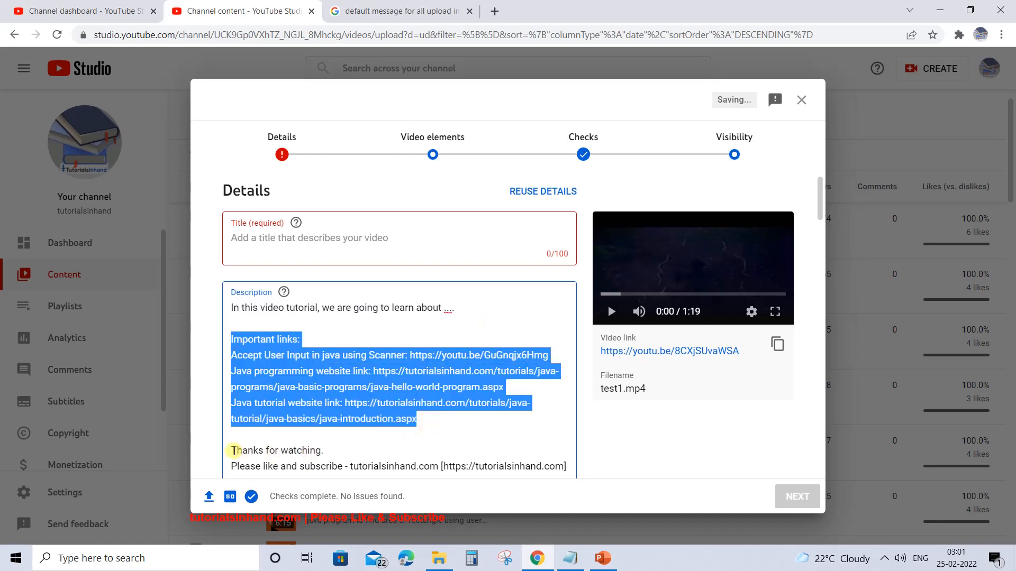
{"action": "key", "text": "ctrl+a"}
{"action": "left_click", "coordinate": [554, 414]}
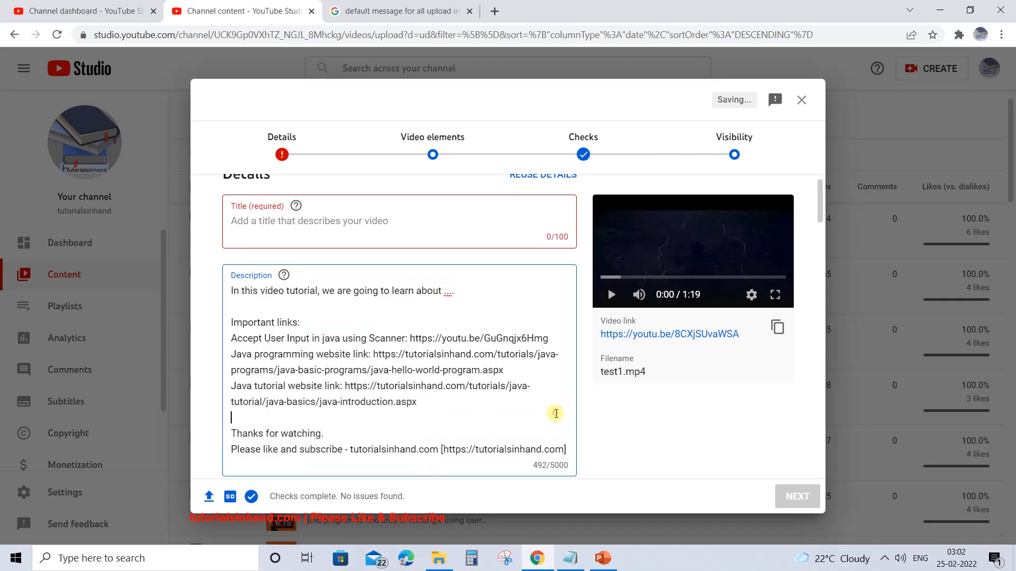
{"action": "left_click_drag", "start_coordinate": [818, 202], "coordinate": [824, 371]}
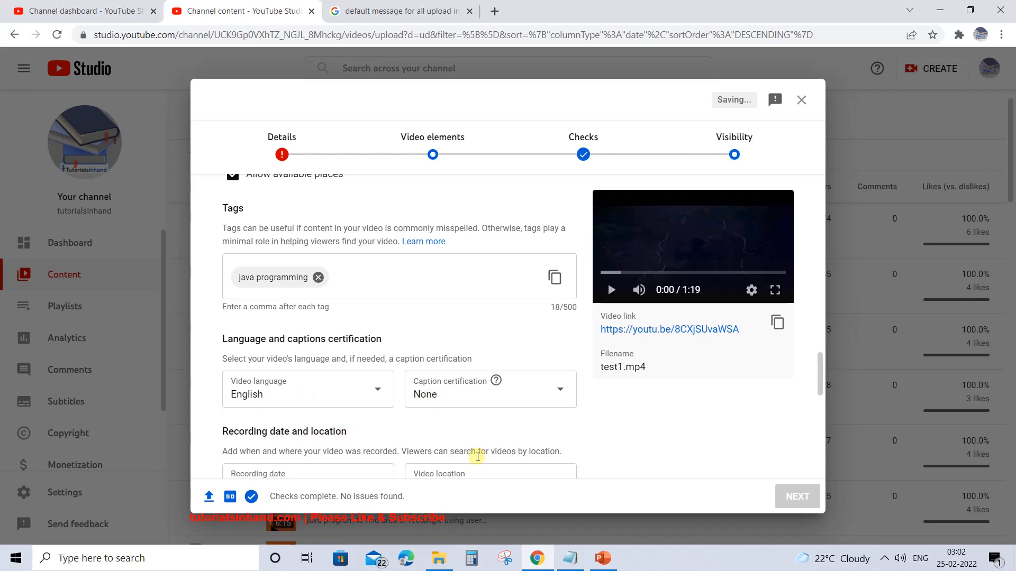
- Review the license, category, comments and ratings settings in the uploaded video's details
{"action": "left_click_drag", "start_coordinate": [819, 363], "coordinate": [820, 386]}
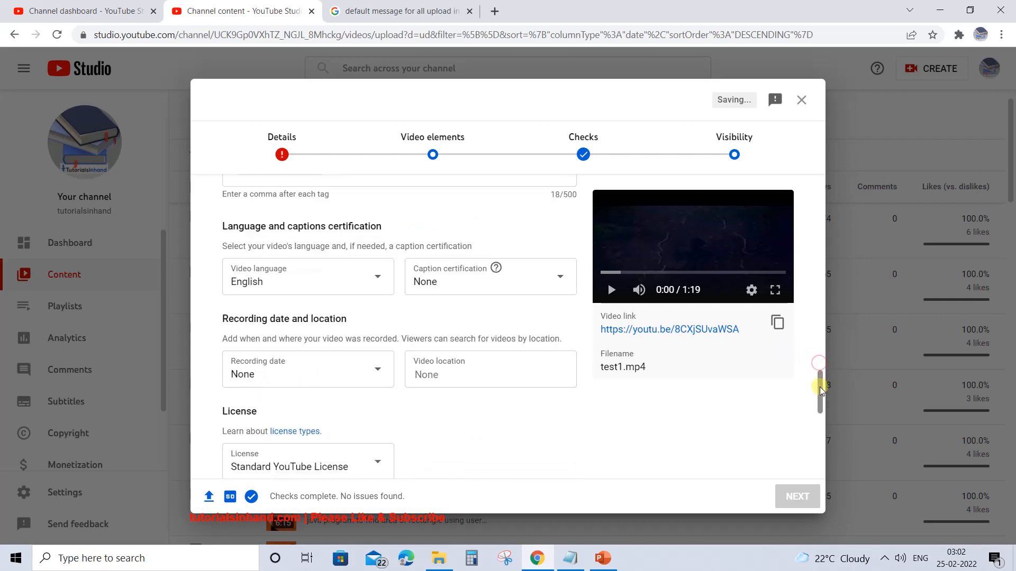
{"action": "scroll", "coordinate": [535, 343], "scroll_direction": "down", "scroll_amount": 2}
{"action": "scroll", "coordinate": [343, 324], "scroll_direction": "down", "scroll_amount": 5}
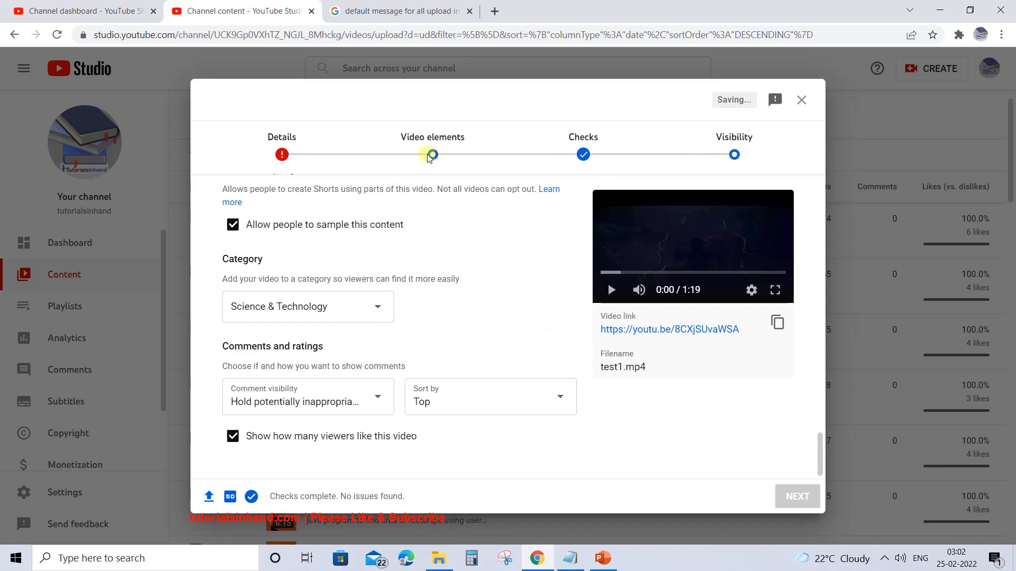
- Enter "test" as the title of the uploaded video
{"action": "left_click_drag", "start_coordinate": [819, 453], "coordinate": [818, 185]}
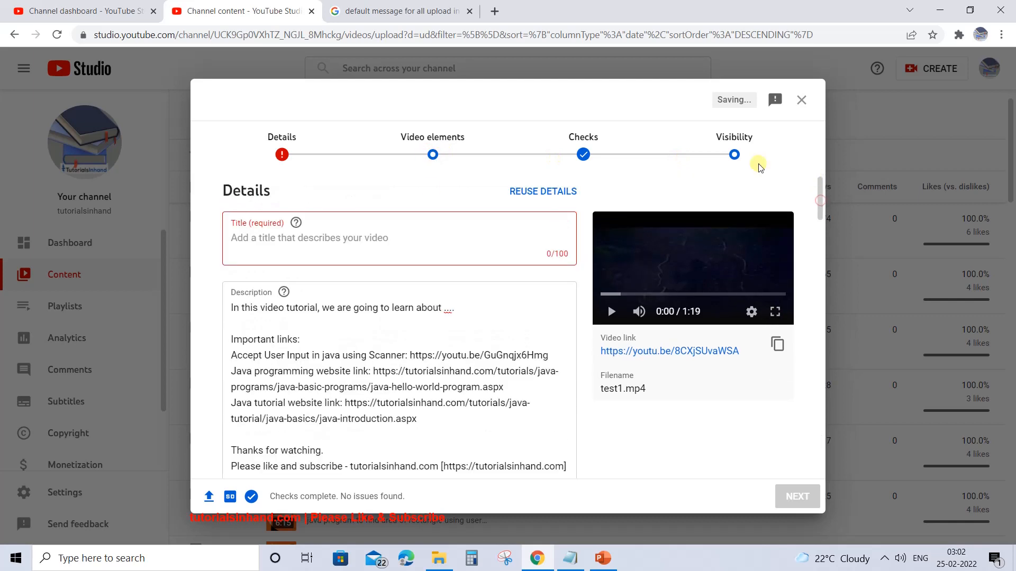
{"action": "left_click", "coordinate": [246, 238]}
{"action": "type", "text": "test"}
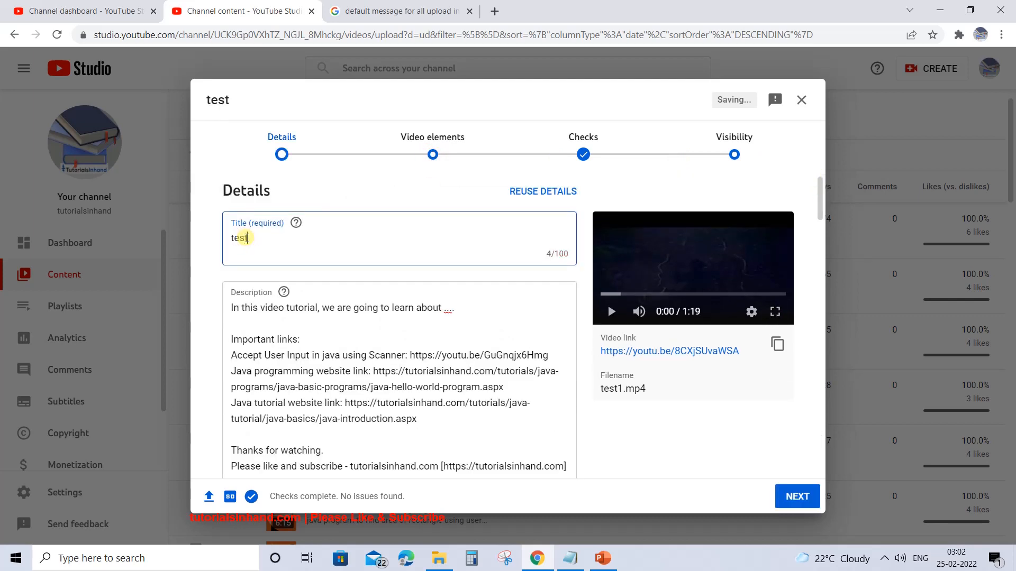
- Check the uploaded video's visibility setting against the basic and advanced upload defaults in the channel settings
{"action": "left_click", "coordinate": [735, 157]}
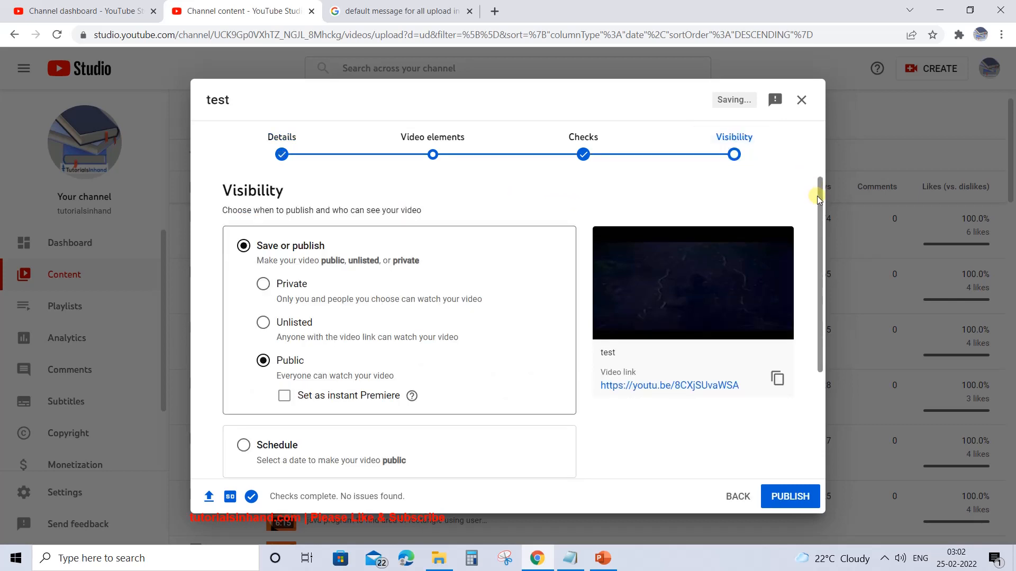
{"action": "left_click_drag", "start_coordinate": [816, 196], "coordinate": [819, 238]}
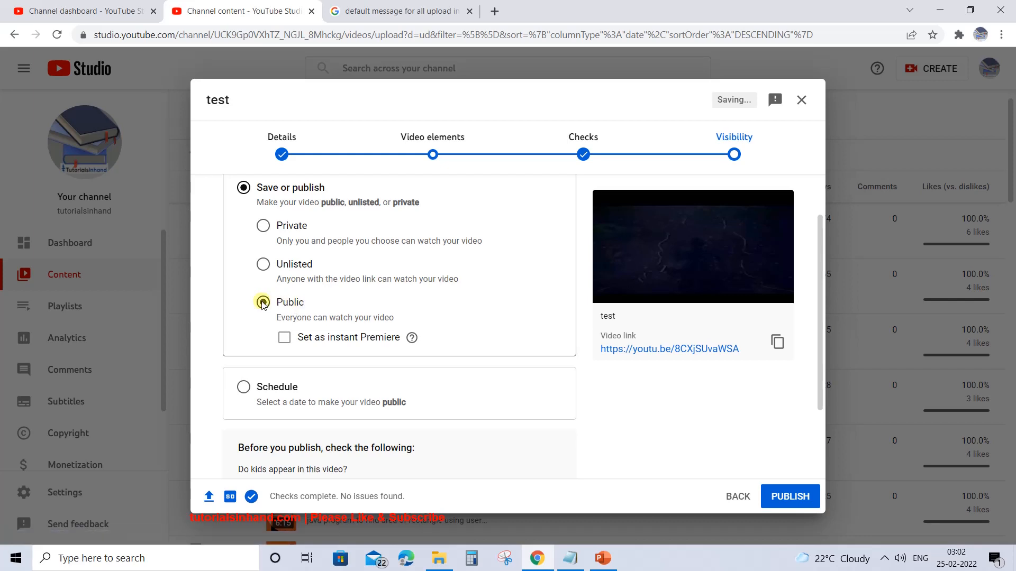
{"action": "left_click", "coordinate": [116, 19]}
{"action": "left_click", "coordinate": [505, 155]}
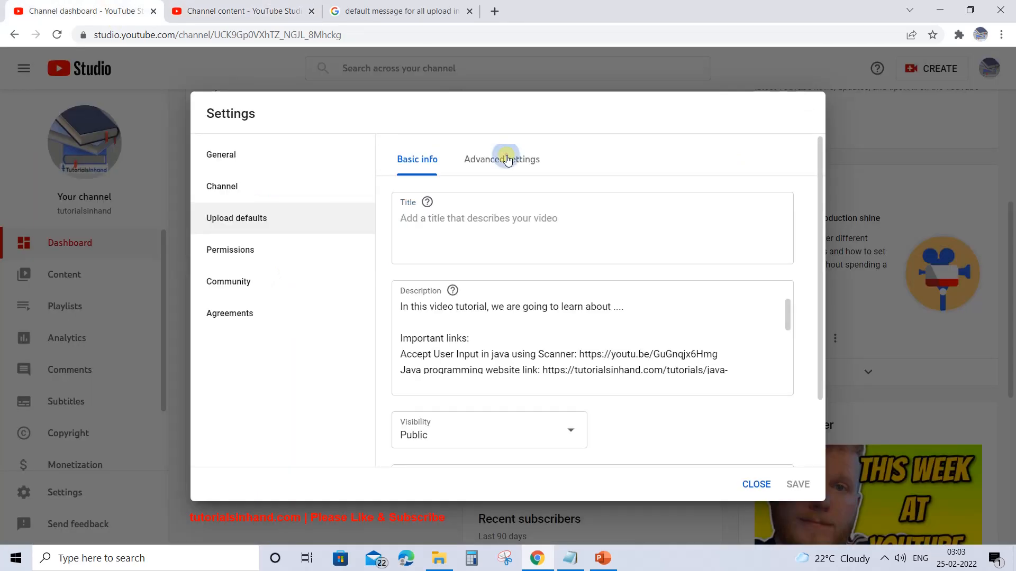
{"action": "scroll", "coordinate": [690, 265], "scroll_direction": "down", "scroll_amount": 2}
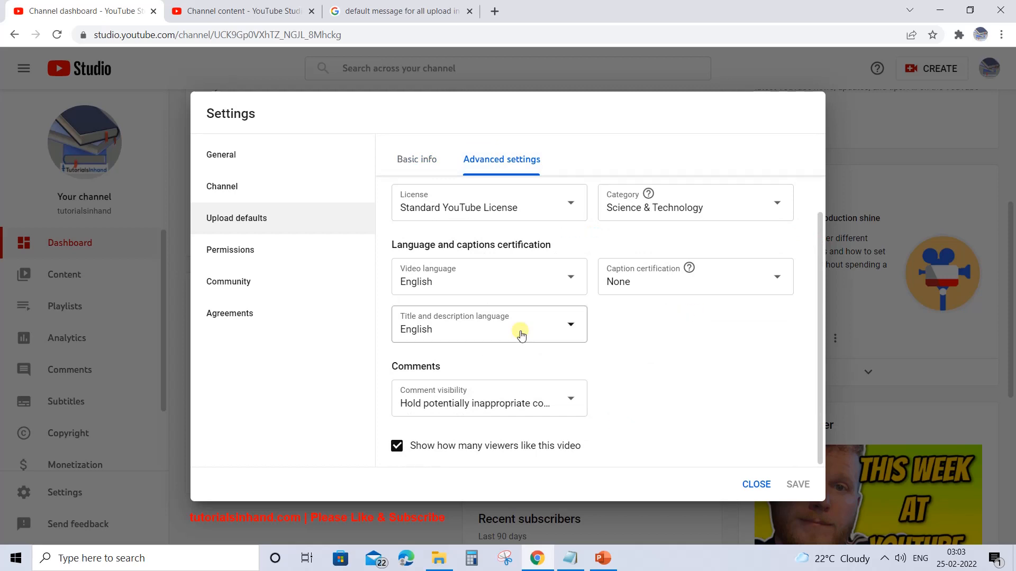
{"action": "left_click", "coordinate": [231, 7]}
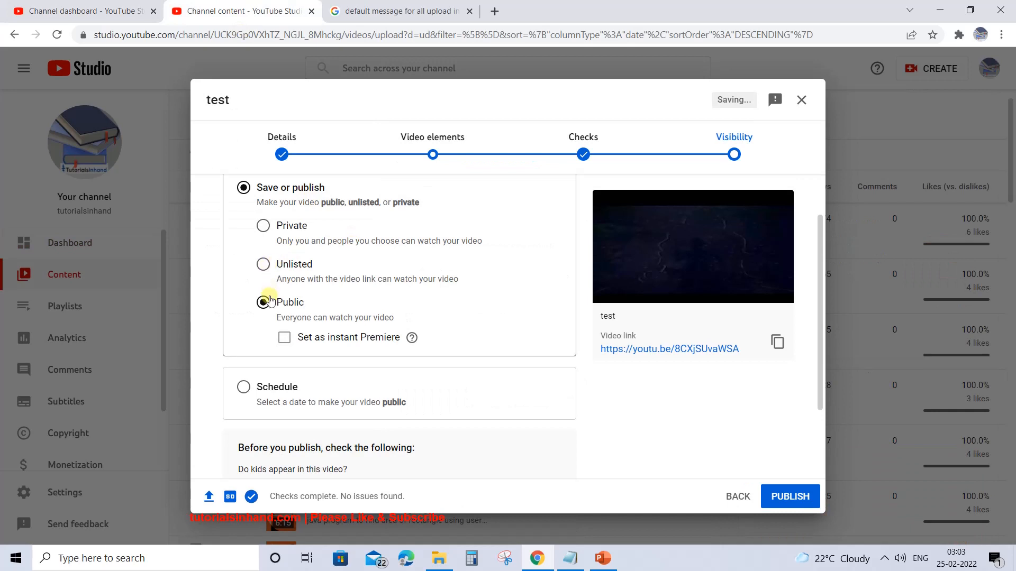
- Switch the uploaded video's visibility to Private and back to Public
{"action": "left_click", "coordinate": [262, 225]}
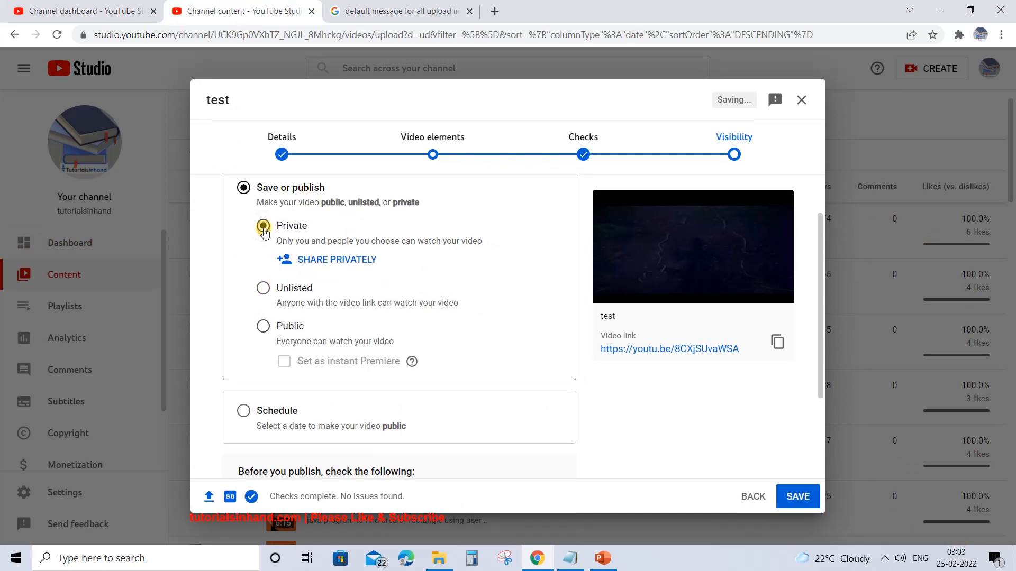
{"action": "left_click", "coordinate": [263, 328]}
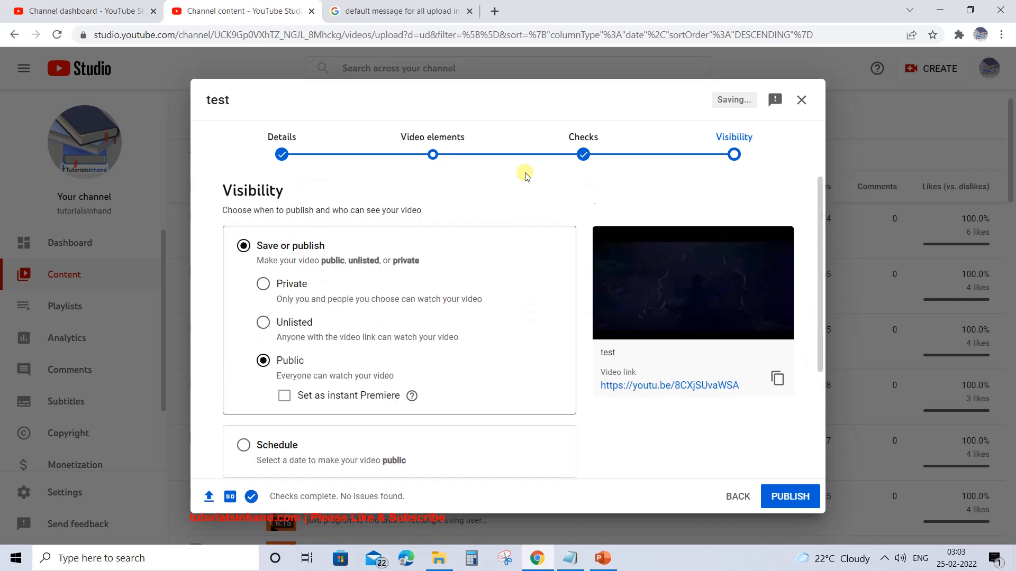
- In the video's details, delete the description text from the opening sentence through most of the "Java tutorial website link" label
{"action": "left_click", "coordinate": [278, 156]}
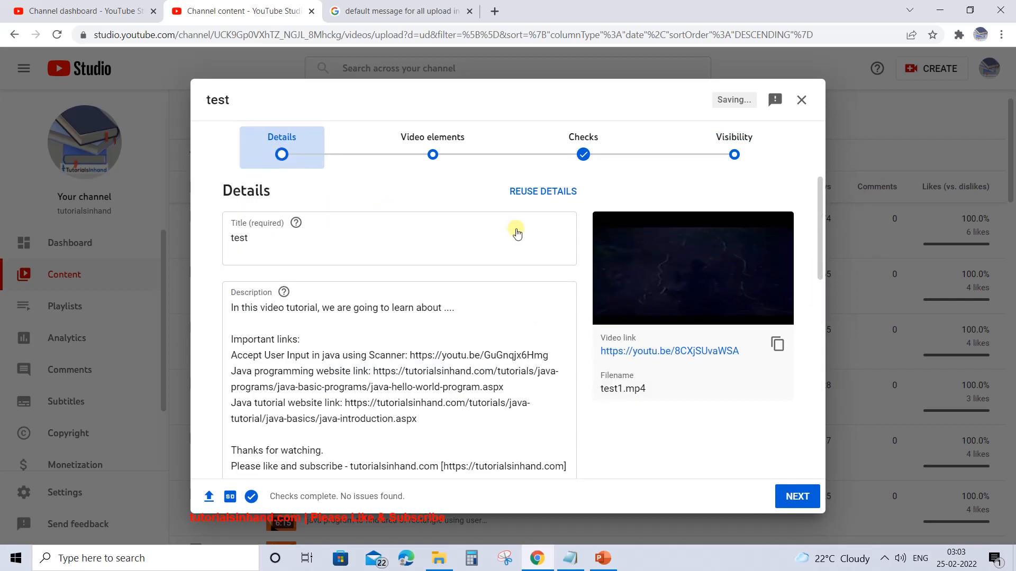
{"action": "left_click", "coordinate": [306, 312]}
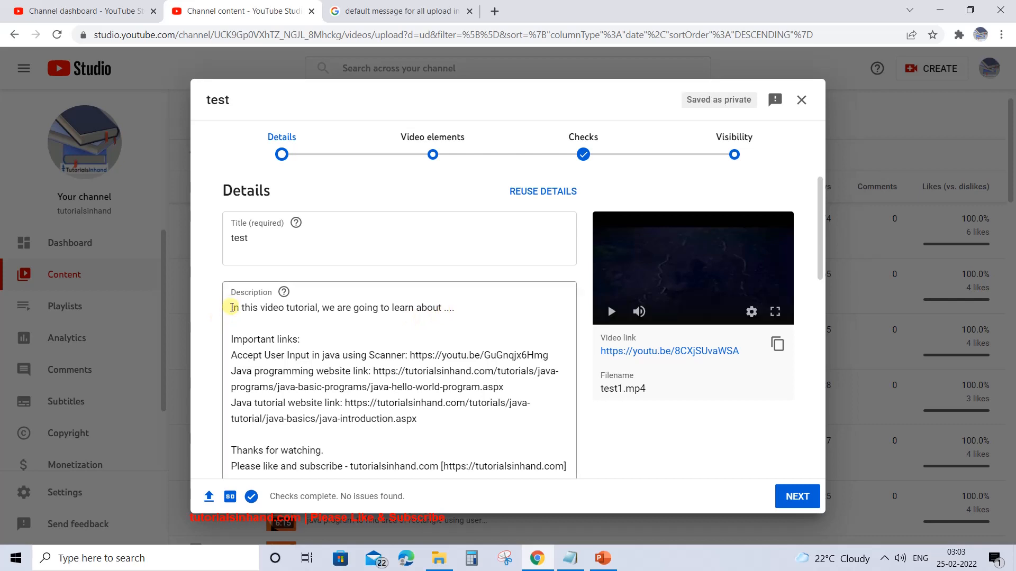
{"action": "left_click_drag", "start_coordinate": [232, 307], "coordinate": [336, 410]}
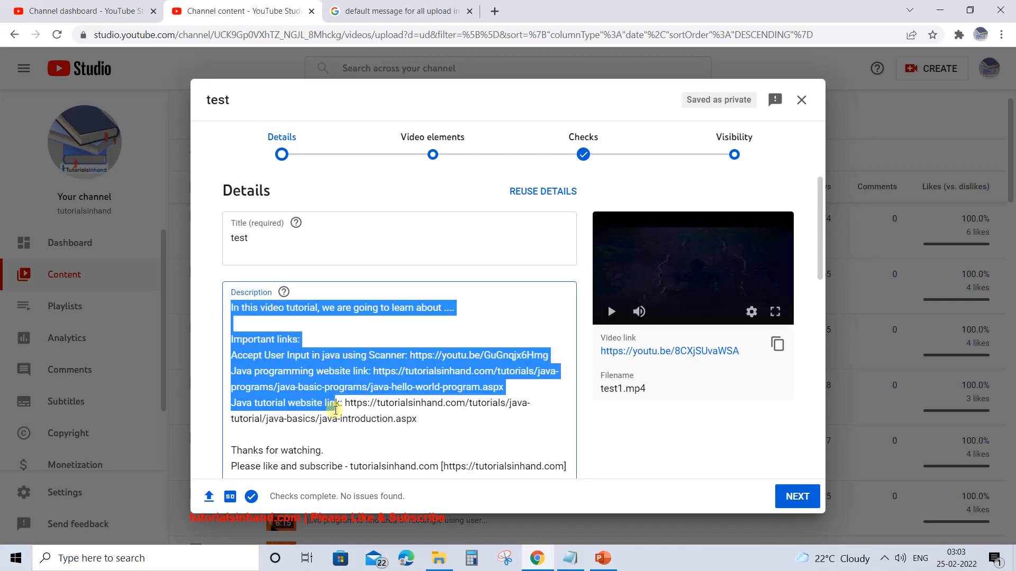
{"action": "key", "text": "BackSpace"}
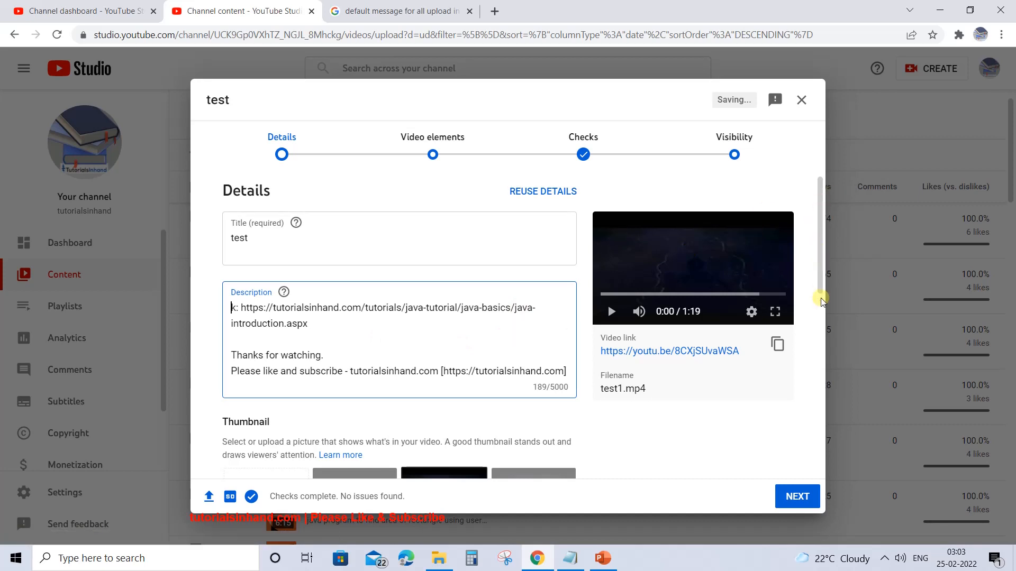
- Revisit the channel's advanced upload defaults and examine the remaining description text in the uploaded video's details
{"action": "left_click", "coordinate": [82, 14]}
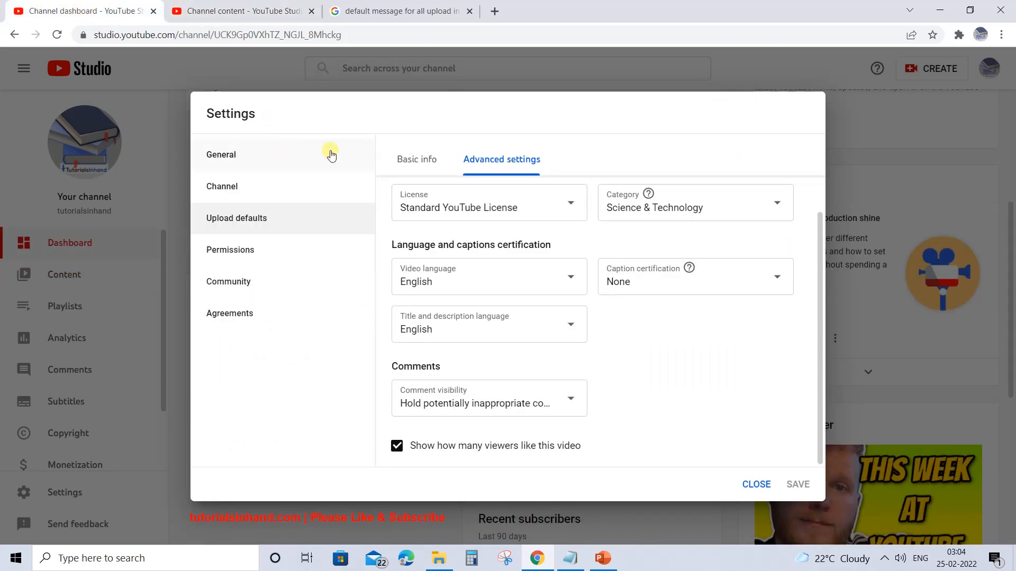
{"action": "left_click", "coordinate": [239, 10]}
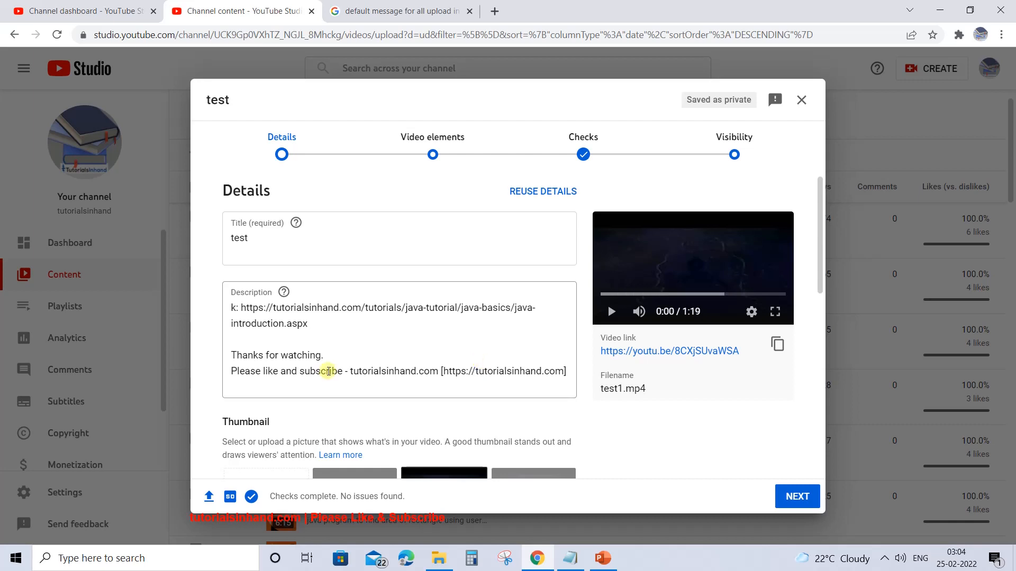
{"action": "left_click", "coordinate": [568, 367]}
{"action": "key", "text": "ctrl+a"}
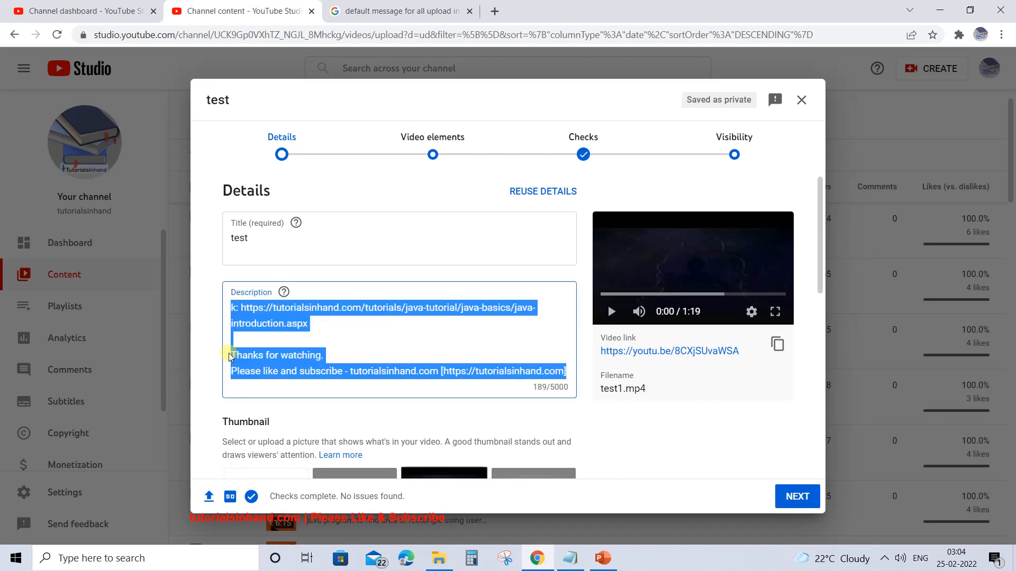
{"action": "left_click", "coordinate": [568, 373]}
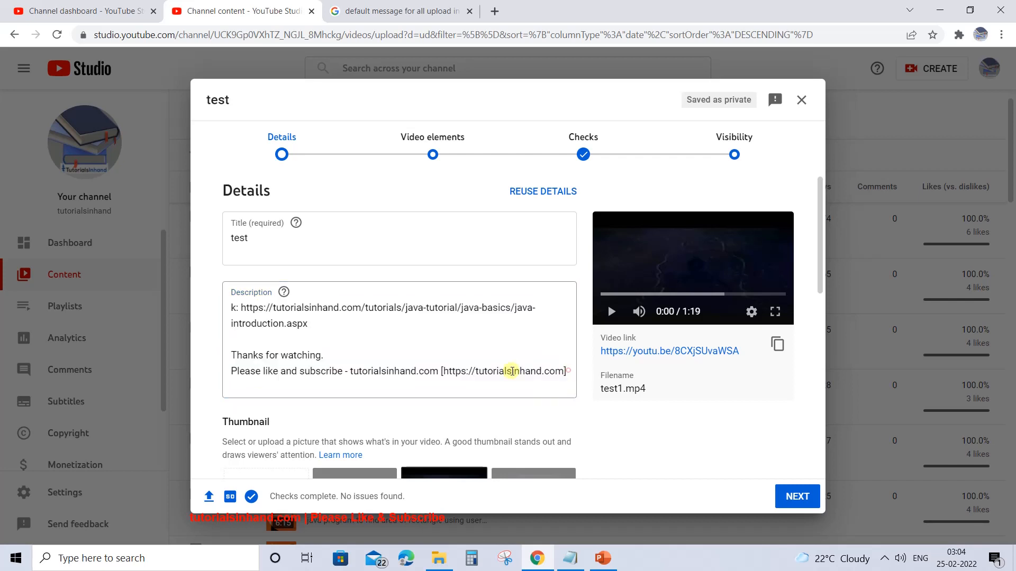
{"action": "left_click_drag", "start_coordinate": [232, 355], "coordinate": [569, 372]}
{"action": "left_click", "coordinate": [569, 372]}
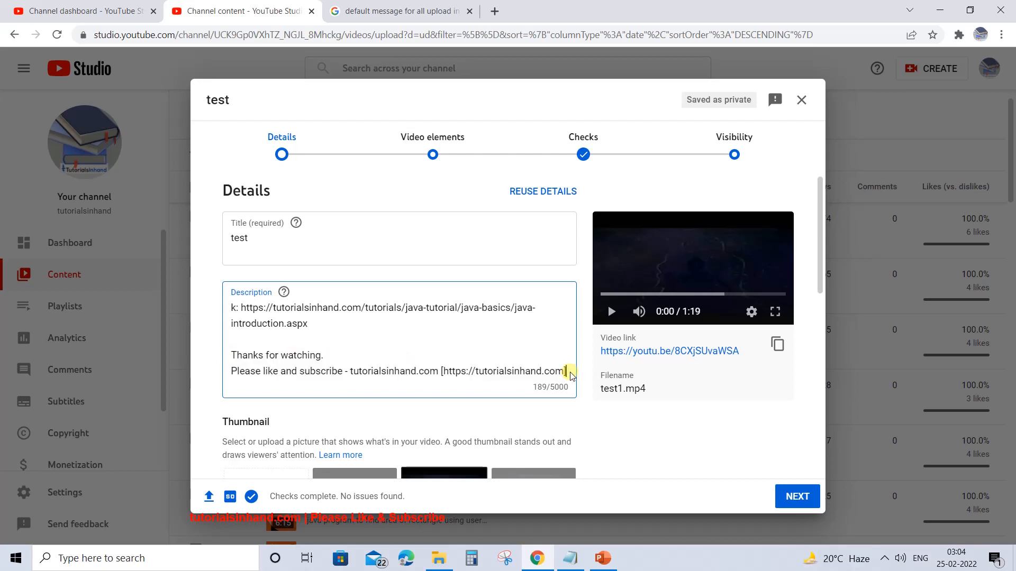
{"action": "key", "text": "ctrl+a"}
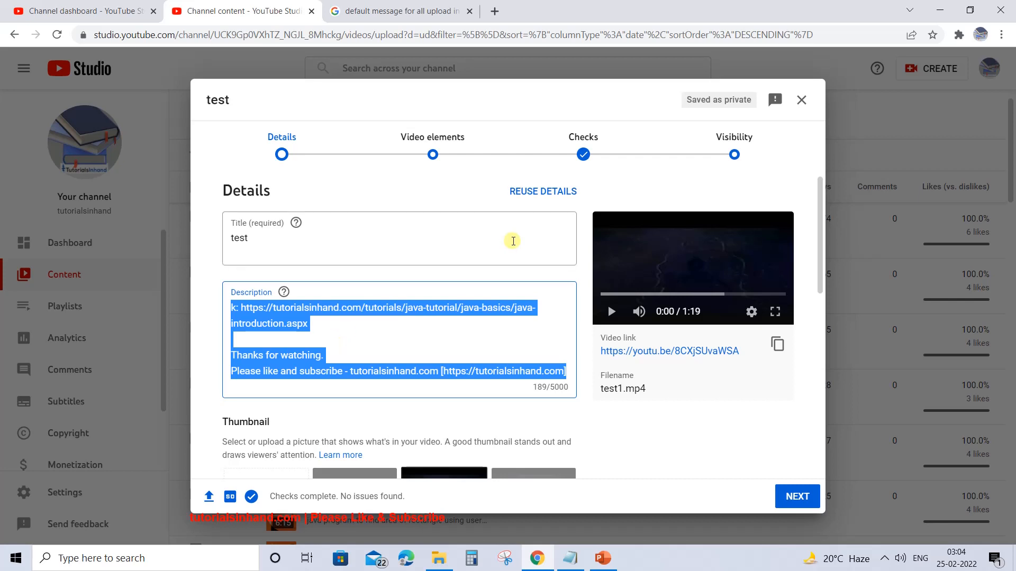
{"action": "left_click", "coordinate": [432, 197]}
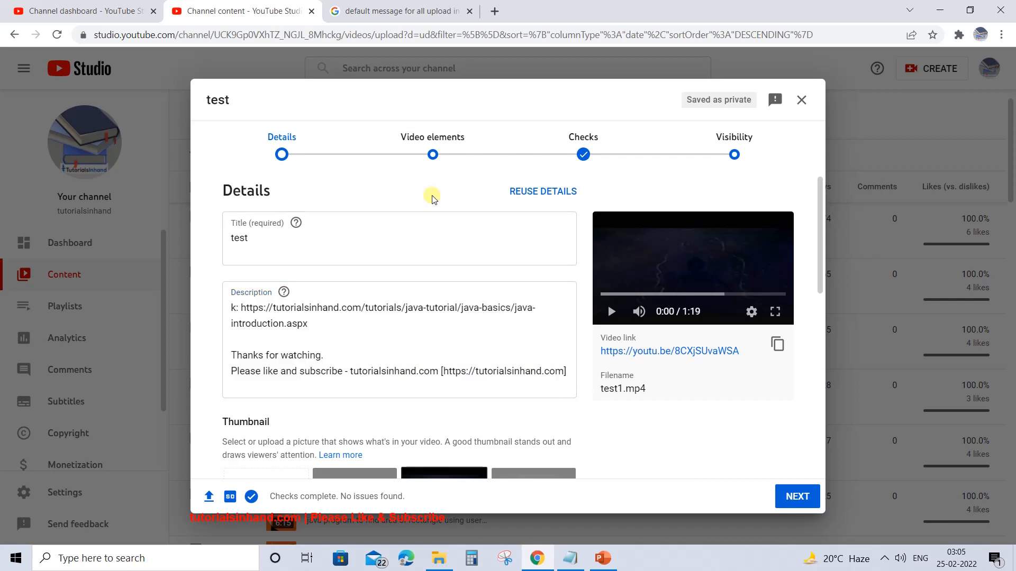